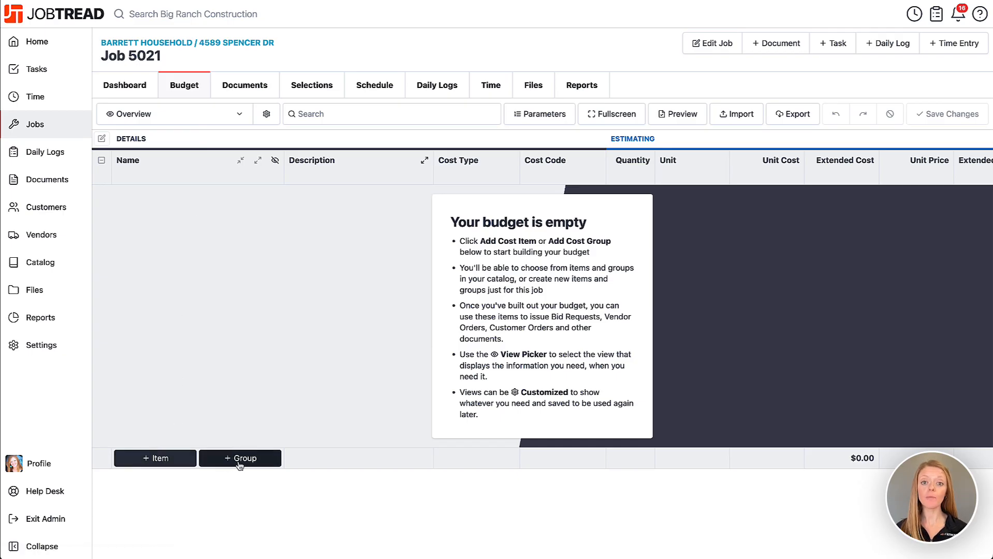
- Create a new cost item named "Remodel Permit" in the budget with the description "Issued by the City of Dallas."
{"action": "left_click", "coordinate": [161, 461]}
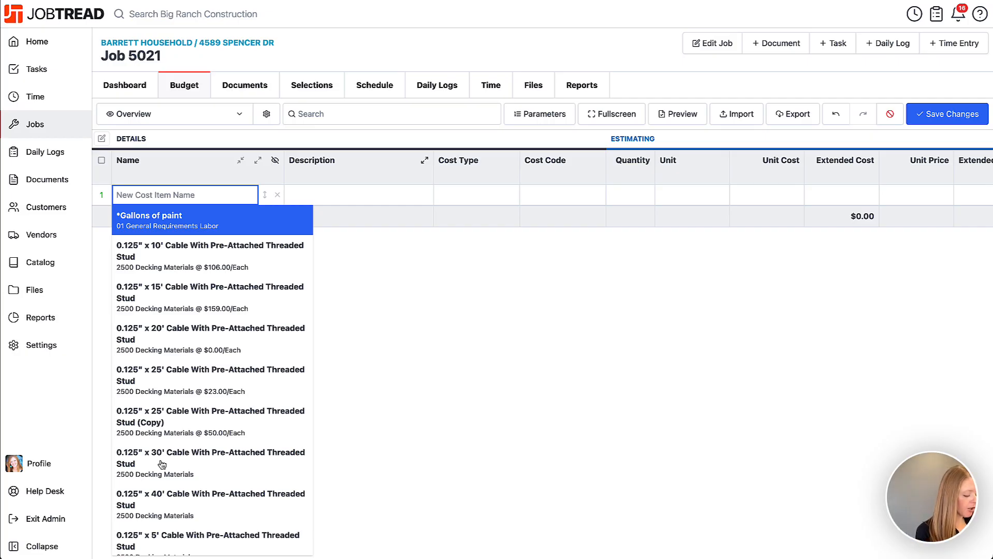
{"action": "type", "text": "Remodel Permit"}
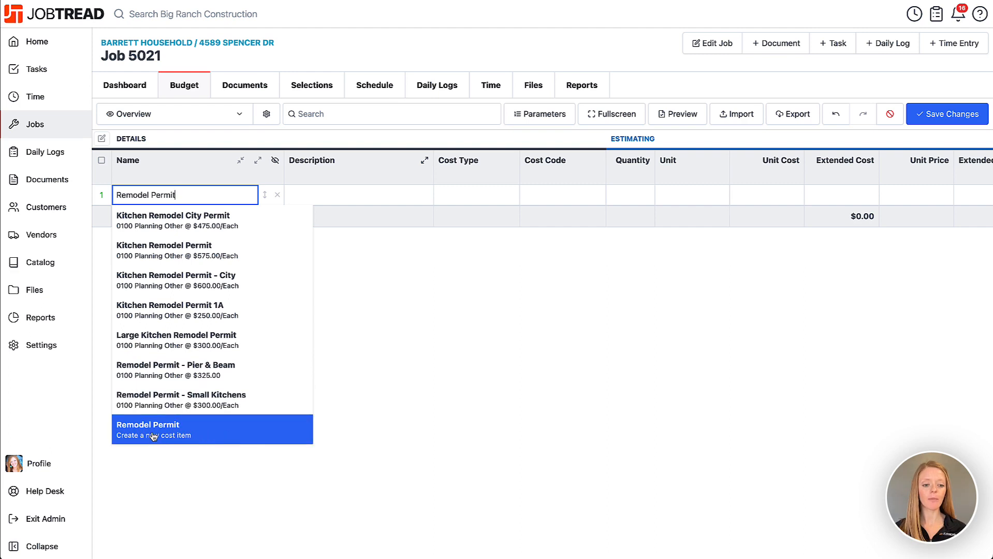
{"action": "left_click", "coordinate": [212, 436]}
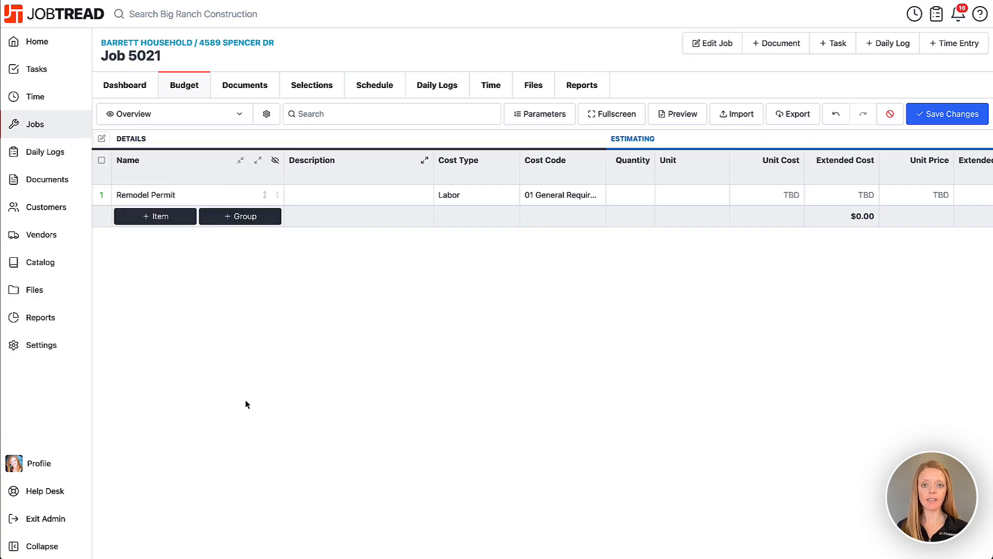
{"action": "left_click", "coordinate": [328, 192]}
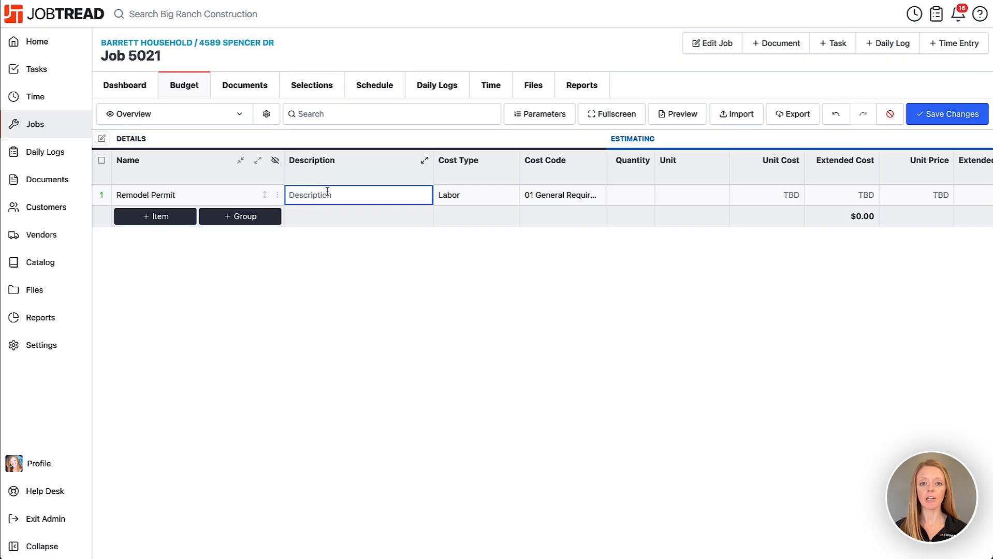
{"action": "type", "text": "Issu"}
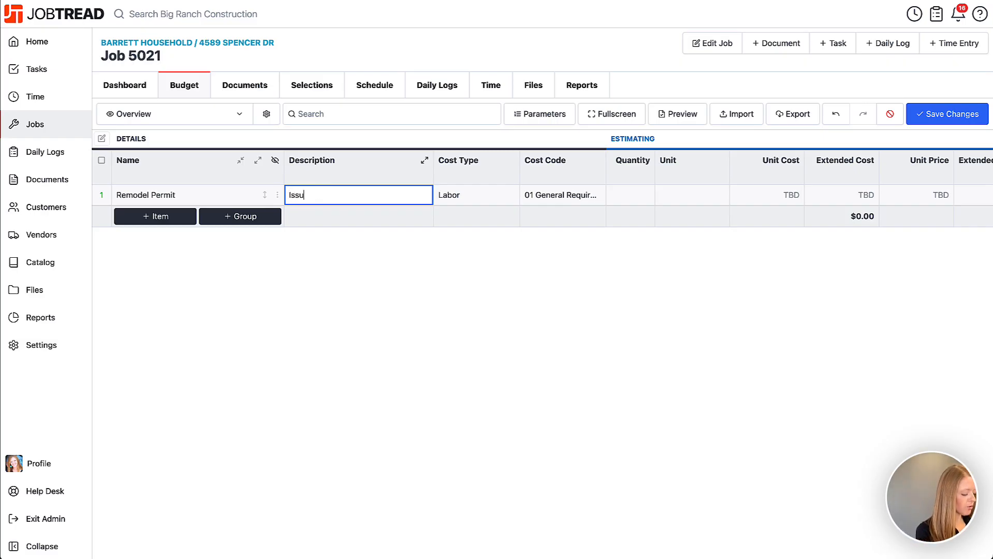
{"action": "type", "text": "ed by the C"}
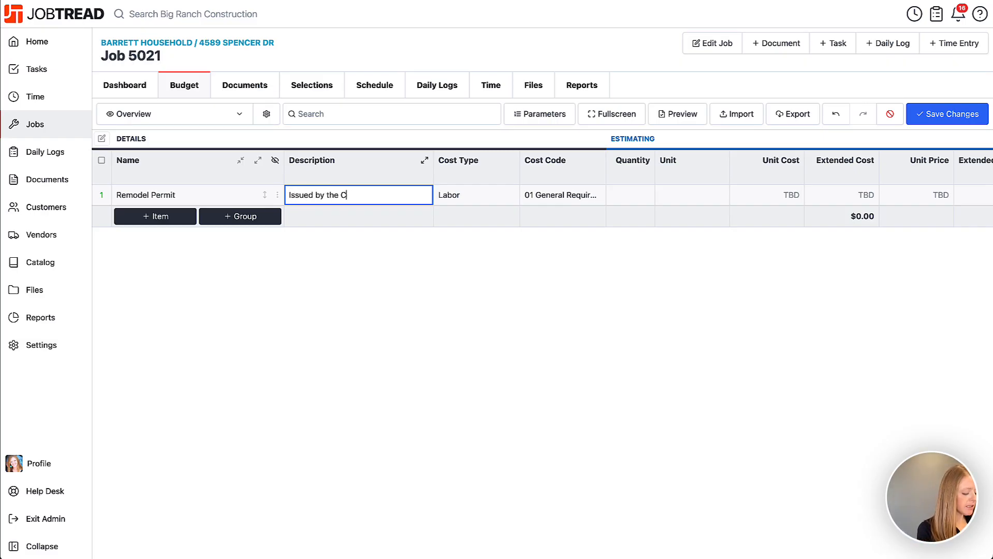
{"action": "type", "text": "ity of Dallas."}
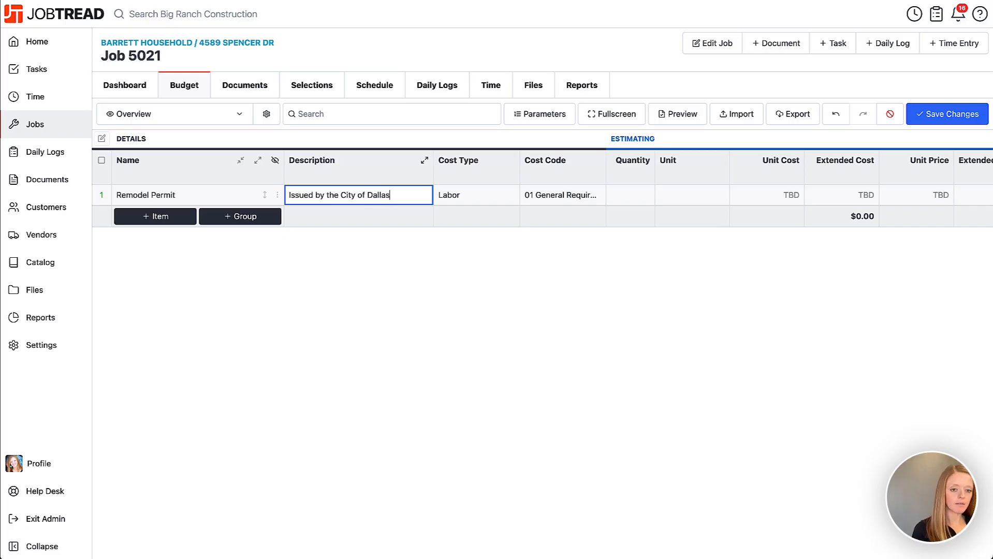
- Assign the Remodel Permit item the cost type Other and the cost code 0100 Planning
{"action": "left_click", "coordinate": [485, 197]}
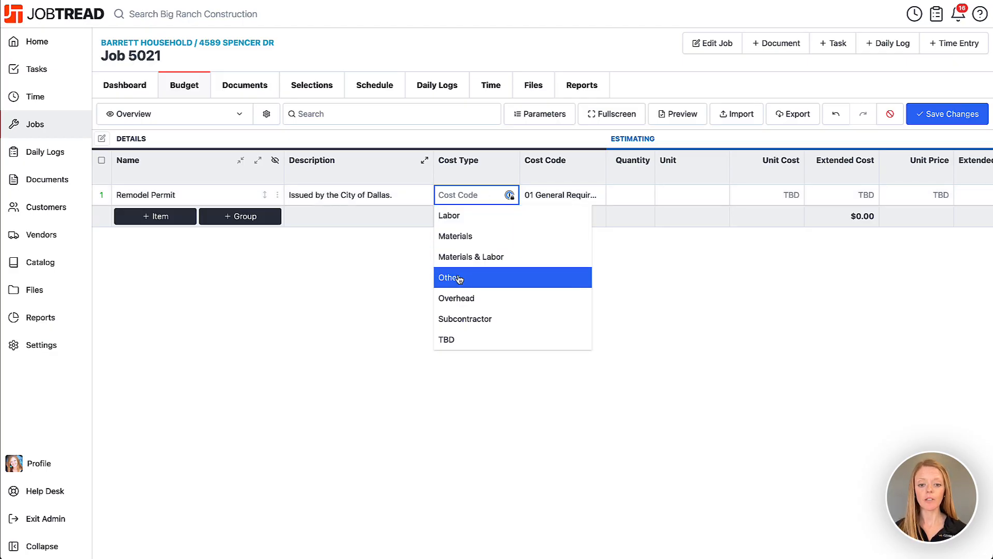
{"action": "left_click", "coordinate": [486, 279]}
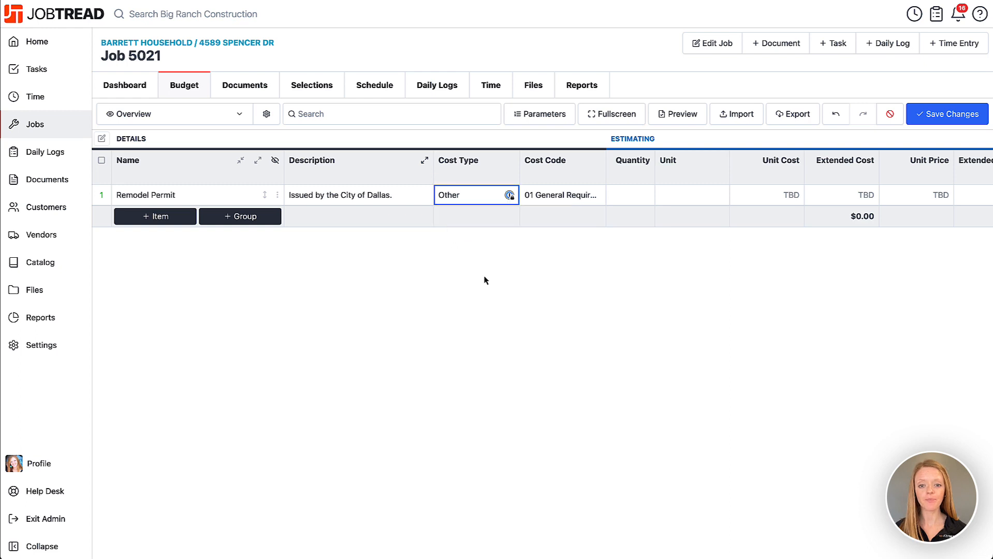
{"action": "left_click", "coordinate": [568, 204]}
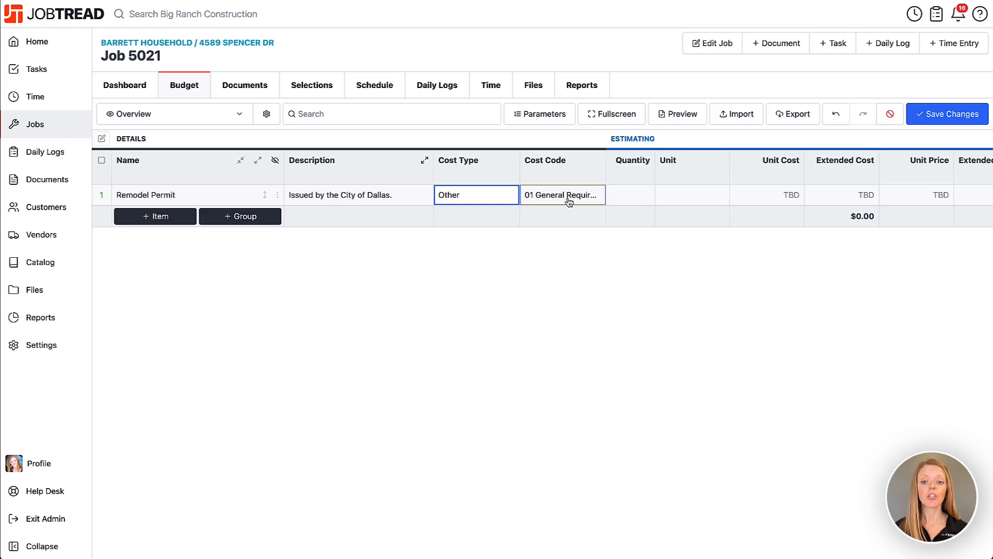
{"action": "left_click", "coordinate": [568, 198]}
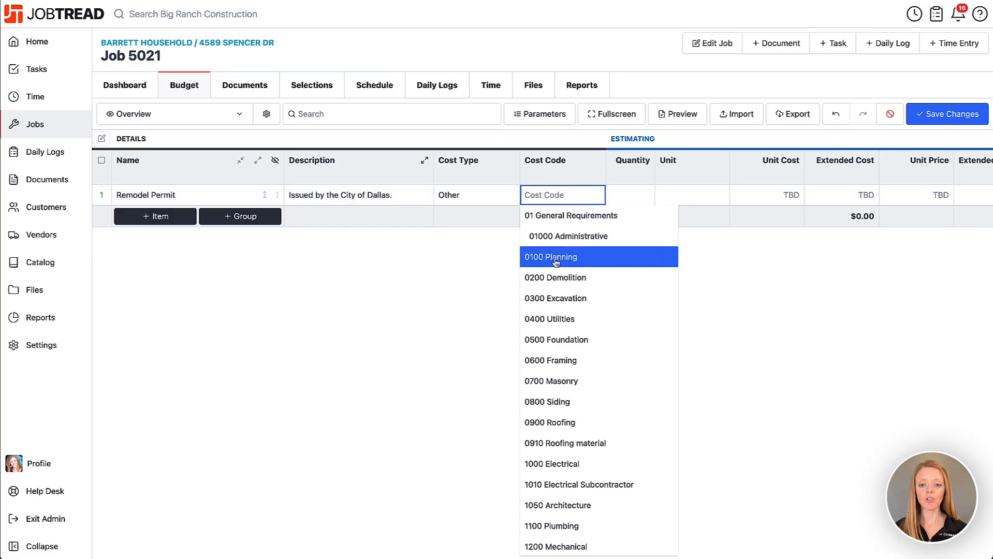
{"action": "left_click", "coordinate": [599, 262]}
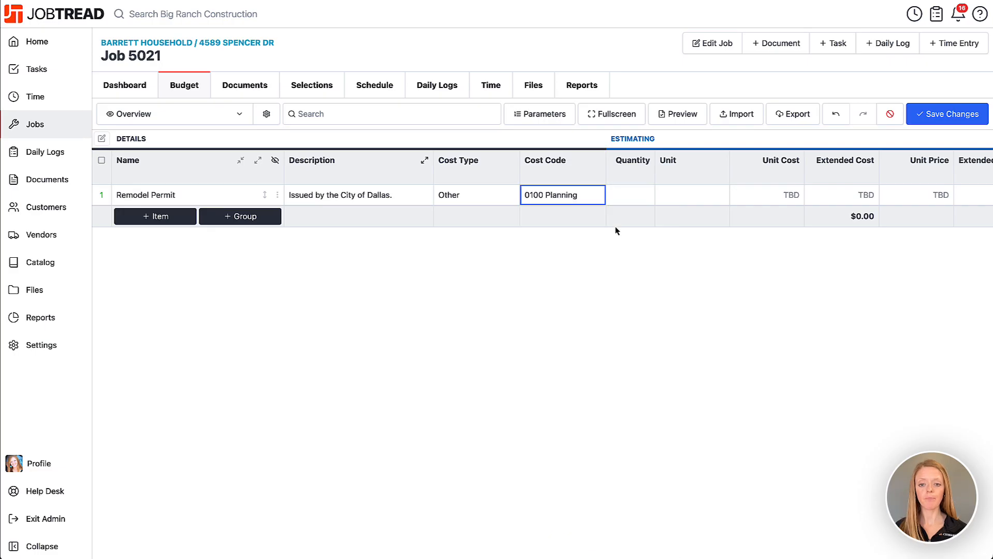
- Set the Remodel Permit item's quantity to 1, its unit to Each and its unit cost to $425
{"action": "scroll", "coordinate": [621, 223], "scroll_direction": "right", "scroll_amount": 5}
{"action": "scroll", "coordinate": [621, 224], "scroll_direction": "right", "scroll_amount": 3}
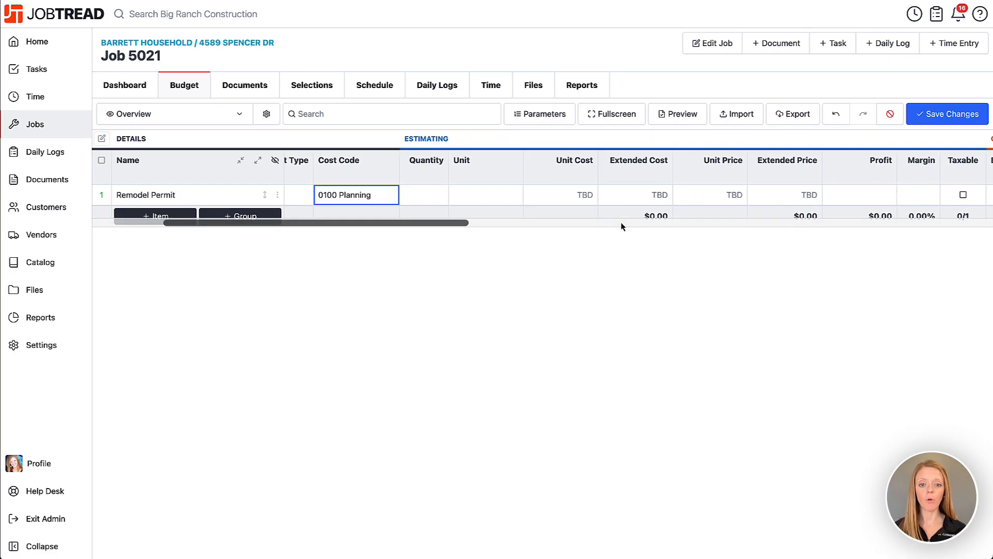
{"action": "left_click", "coordinate": [420, 193]}
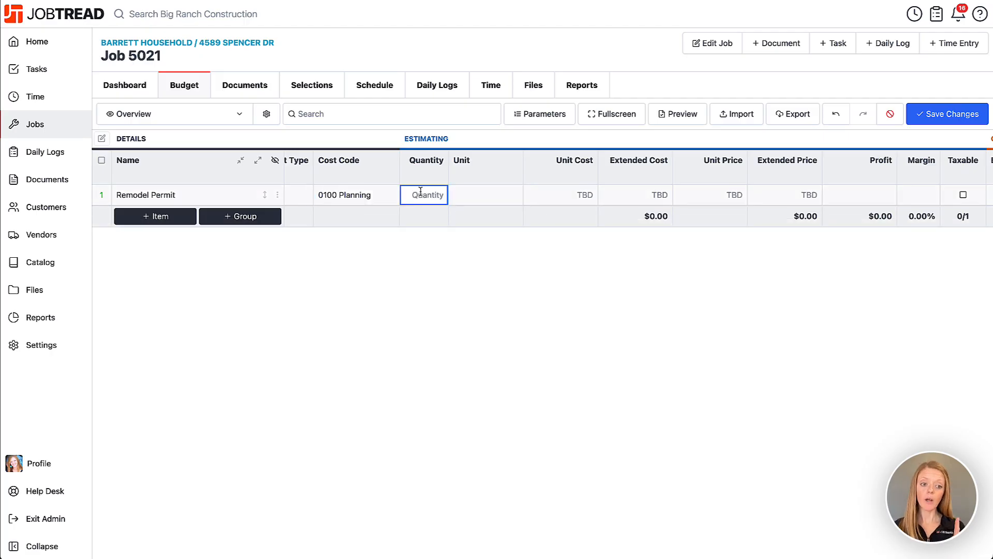
{"action": "type", "text": "1"}
{"action": "left_click", "coordinate": [472, 197]}
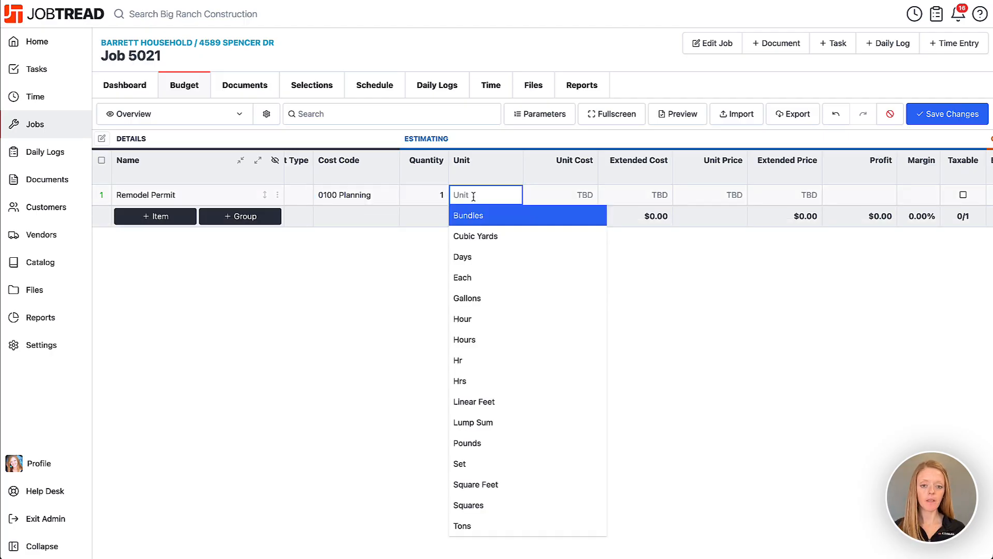
{"action": "left_click", "coordinate": [476, 278]}
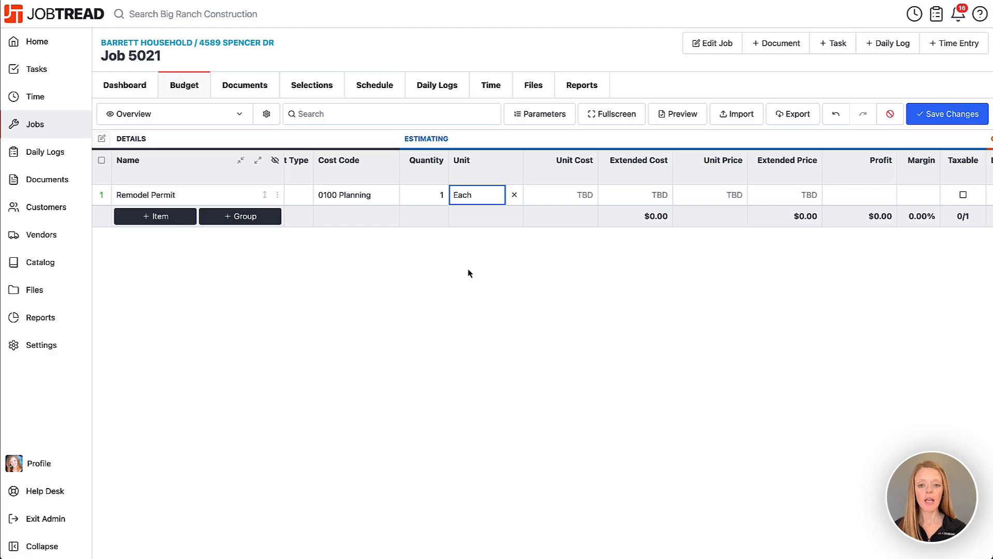
{"action": "left_click", "coordinate": [578, 198]}
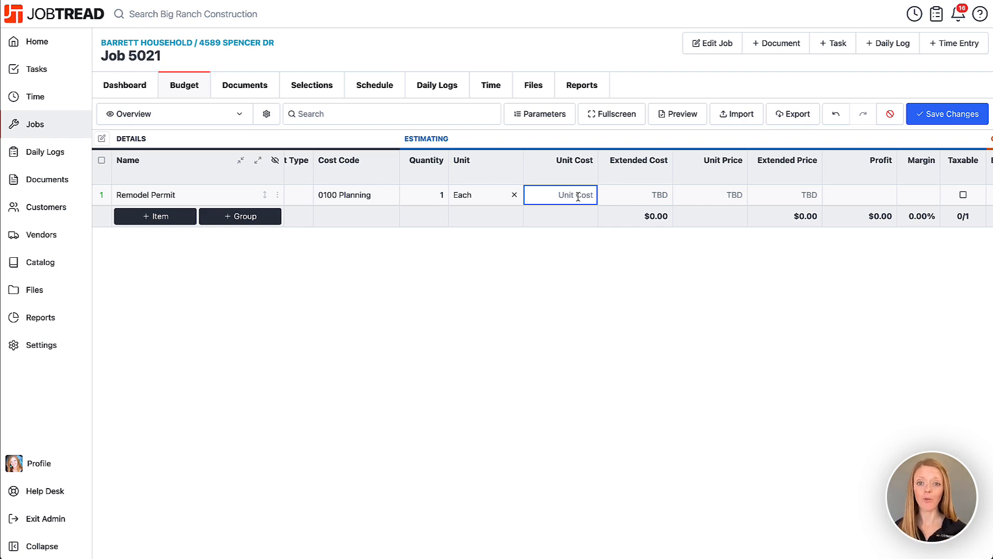
{"action": "type", "text": "425"}
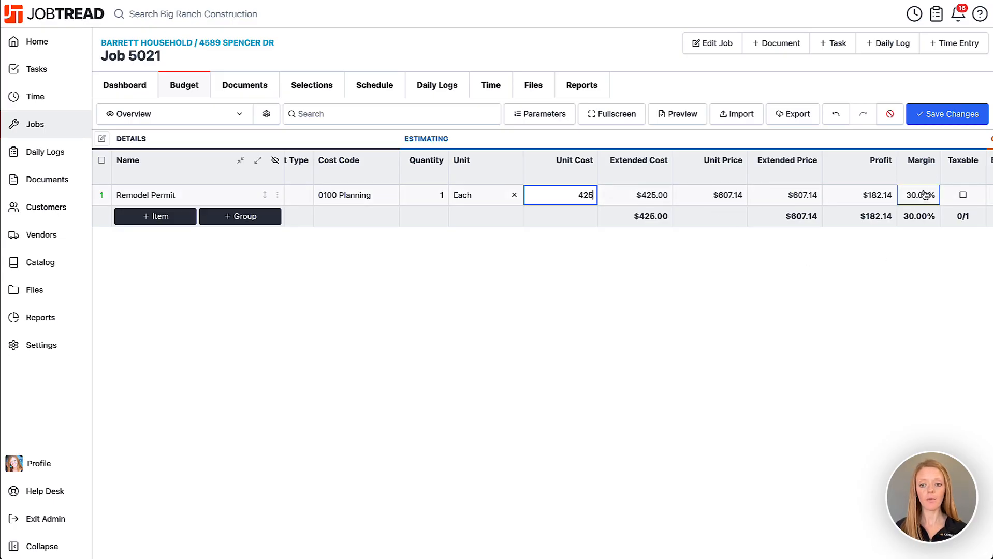
{"action": "scroll", "coordinate": [924, 195], "scroll_direction": "left", "scroll_amount": 4}
{"action": "left_click", "coordinate": [599, 315]}
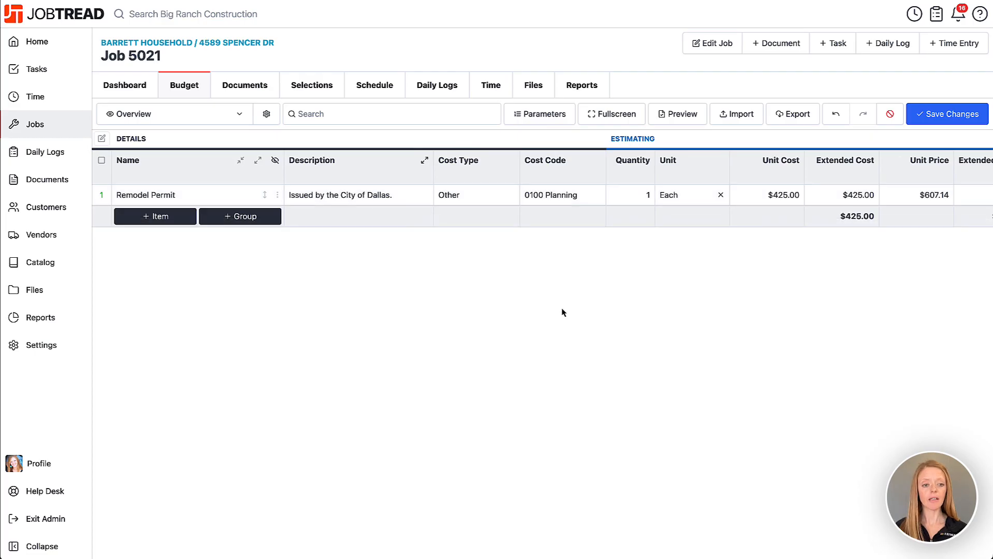
- Add the existing catalog item "Measurements and Walkthrough" as the second cost item
{"action": "left_click", "coordinate": [141, 218]}
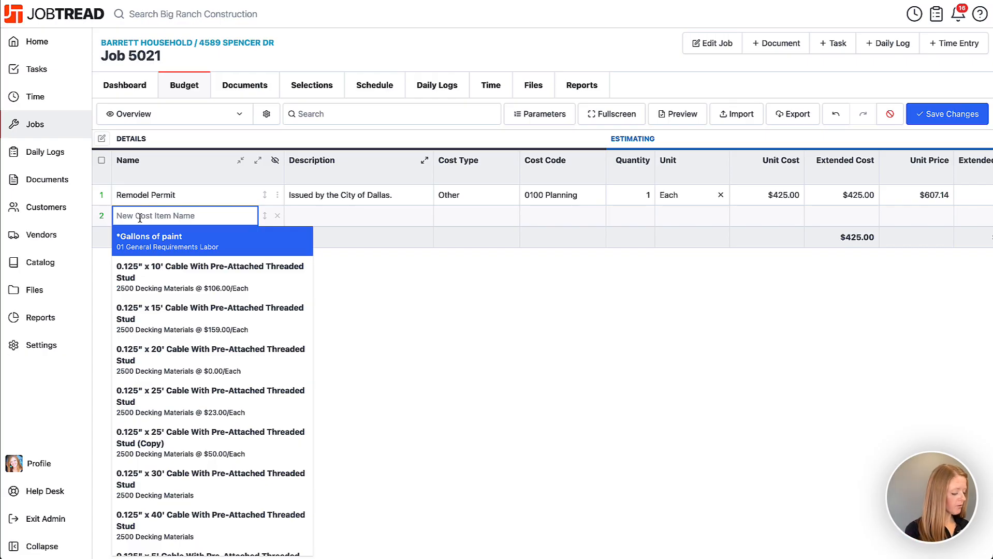
{"action": "type", "text": "walk"}
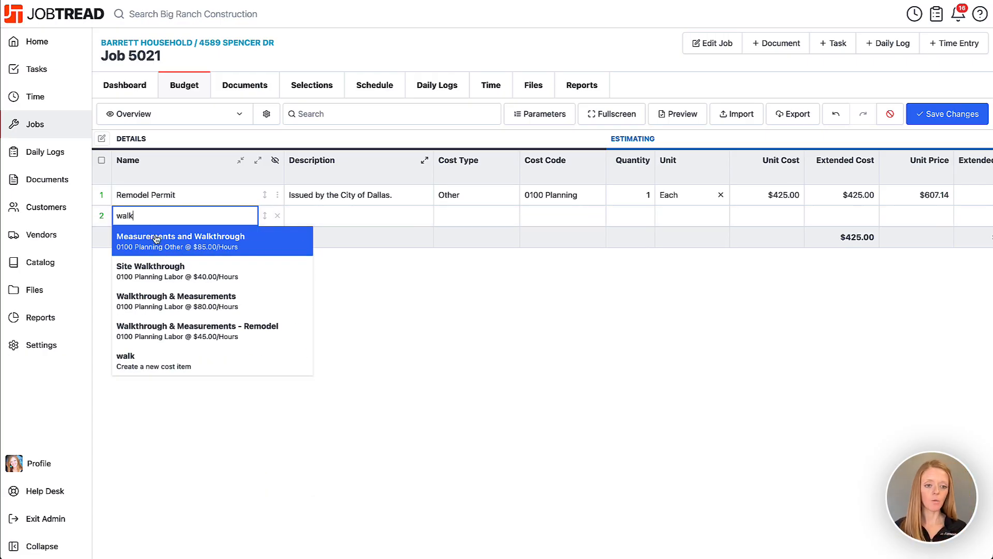
{"action": "left_click", "coordinate": [236, 244]}
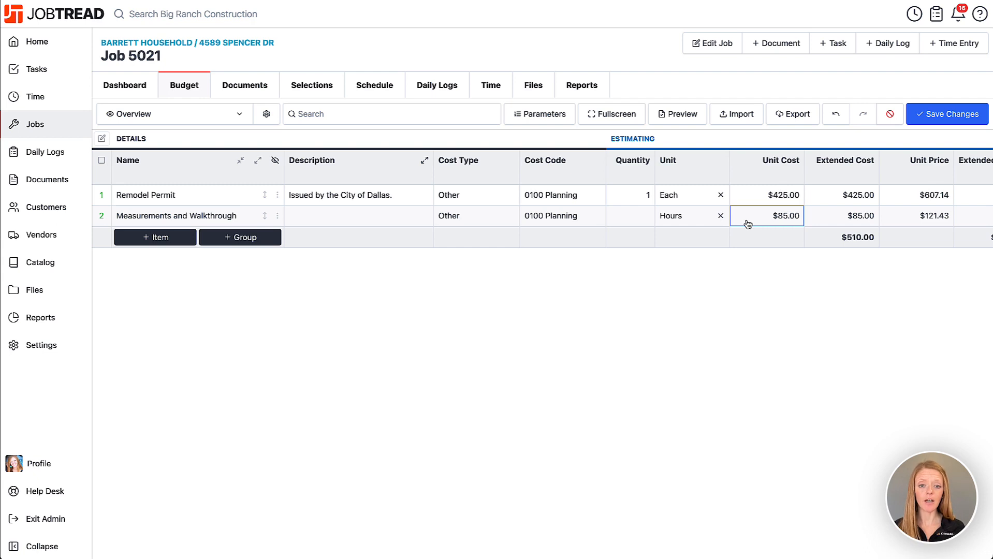
- Set the quantity of the Measurements and Walkthrough item to 2 and review its calculated pricing
{"action": "left_click", "coordinate": [373, 214]}
{"action": "left_click", "coordinate": [243, 217]}
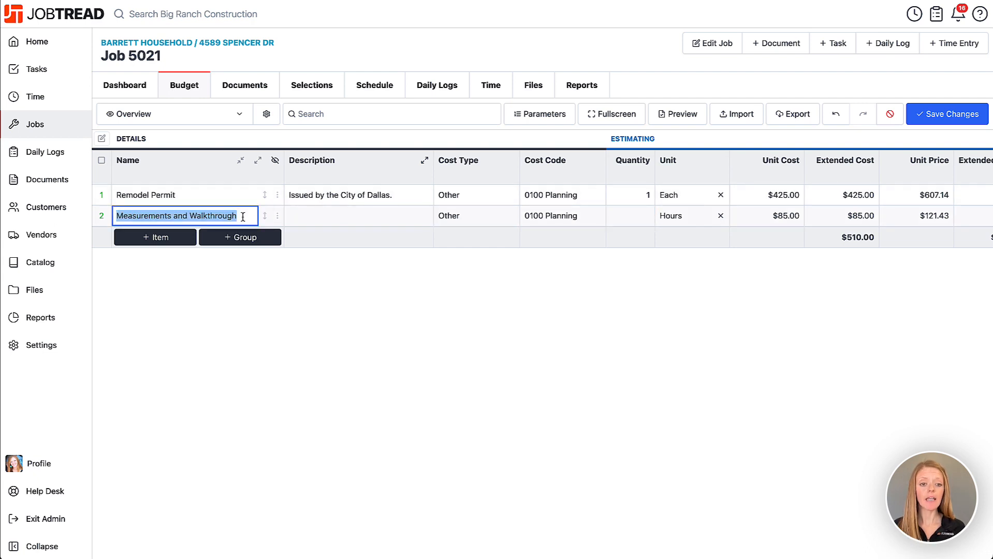
{"action": "left_click", "coordinate": [558, 221]}
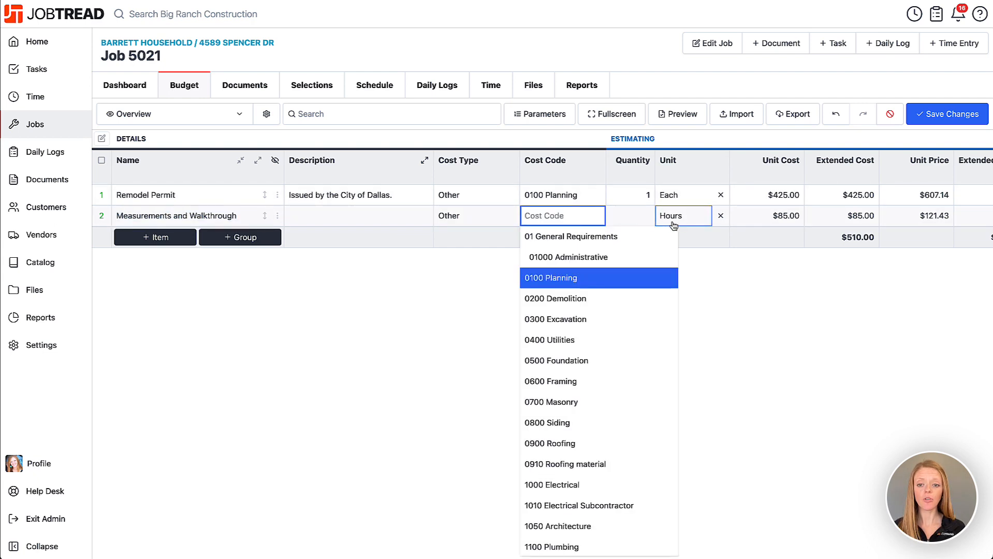
{"action": "left_click", "coordinate": [632, 217]}
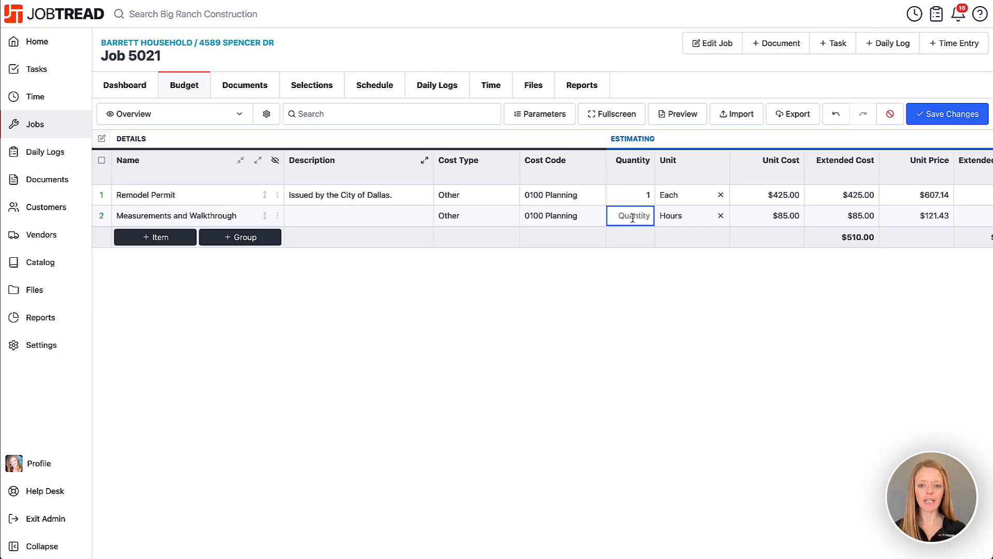
{"action": "type", "text": "2"}
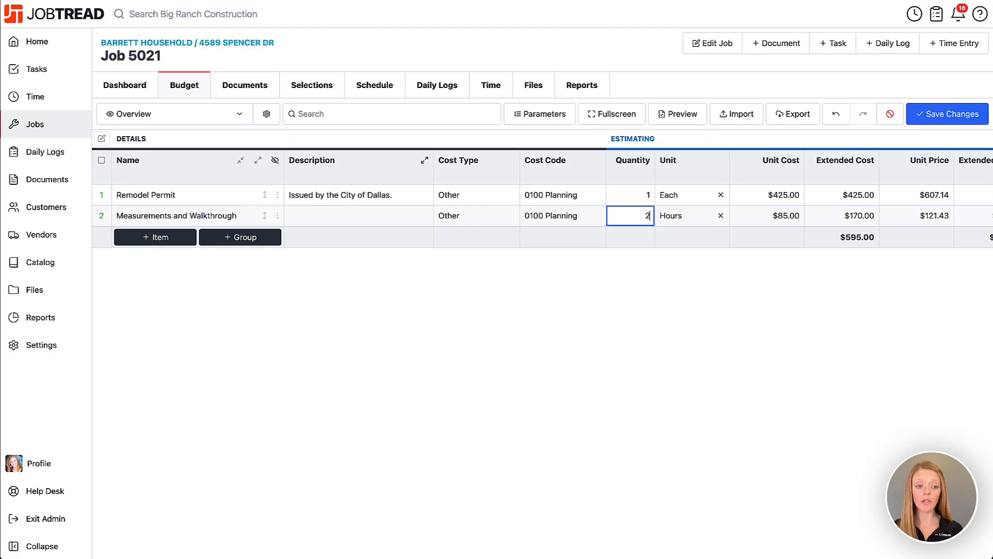
{"action": "scroll", "coordinate": [549, 208], "scroll_direction": "right", "scroll_amount": 5}
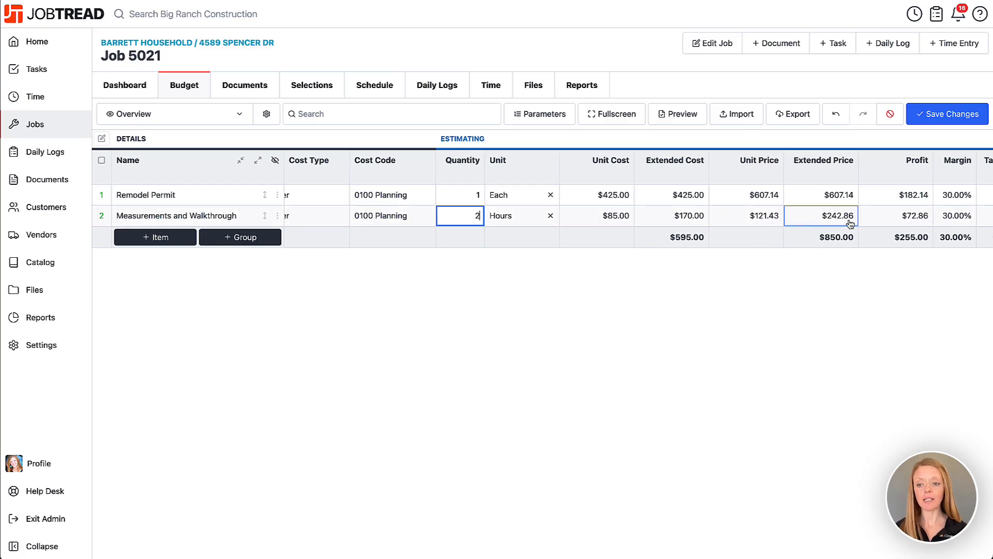
{"action": "left_click", "coordinate": [844, 277]}
{"action": "scroll", "coordinate": [664, 229], "scroll_direction": "left", "scroll_amount": 5}
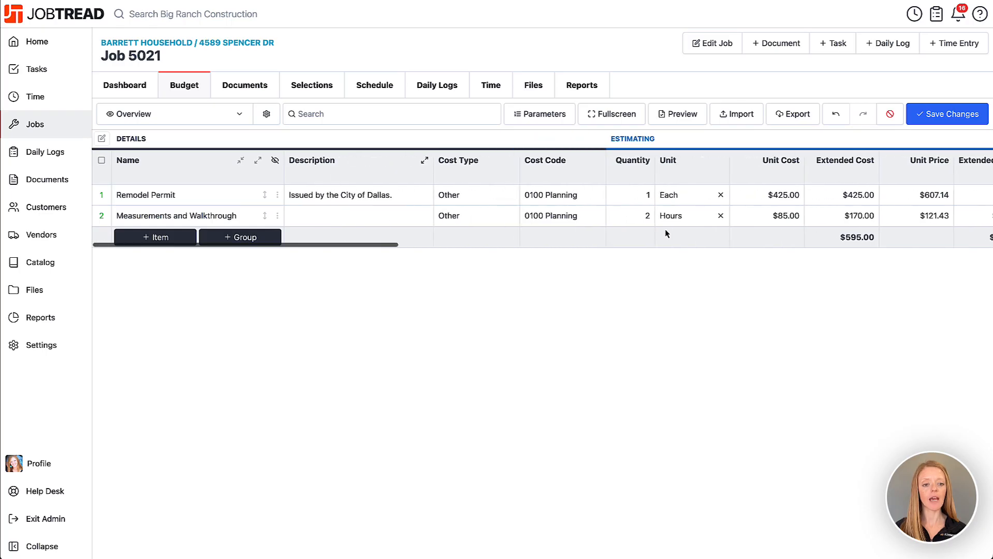
- Add the catalog item "Kitchen Design Remodel Fee" as the third cost item and check its description
{"action": "left_click", "coordinate": [145, 237]}
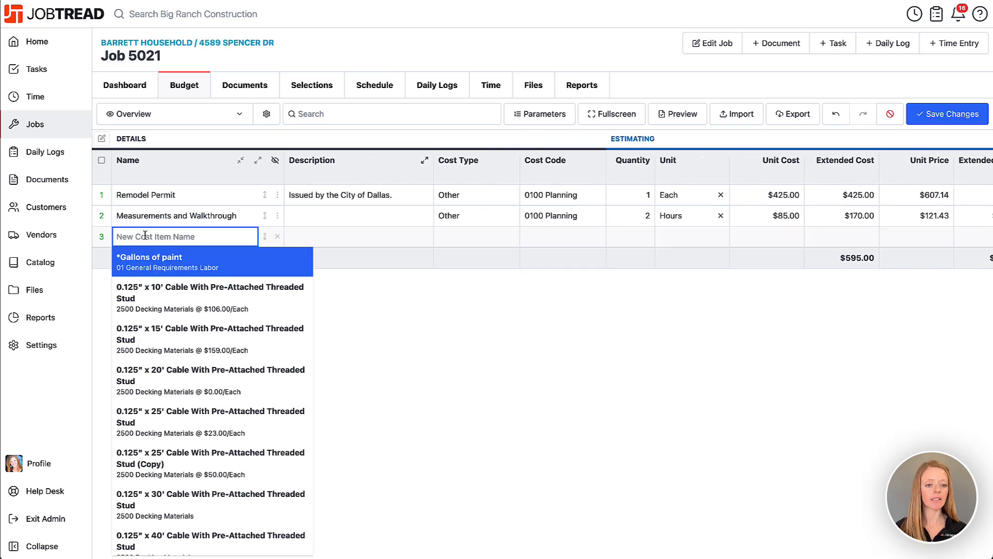
{"action": "type", "text": "design"}
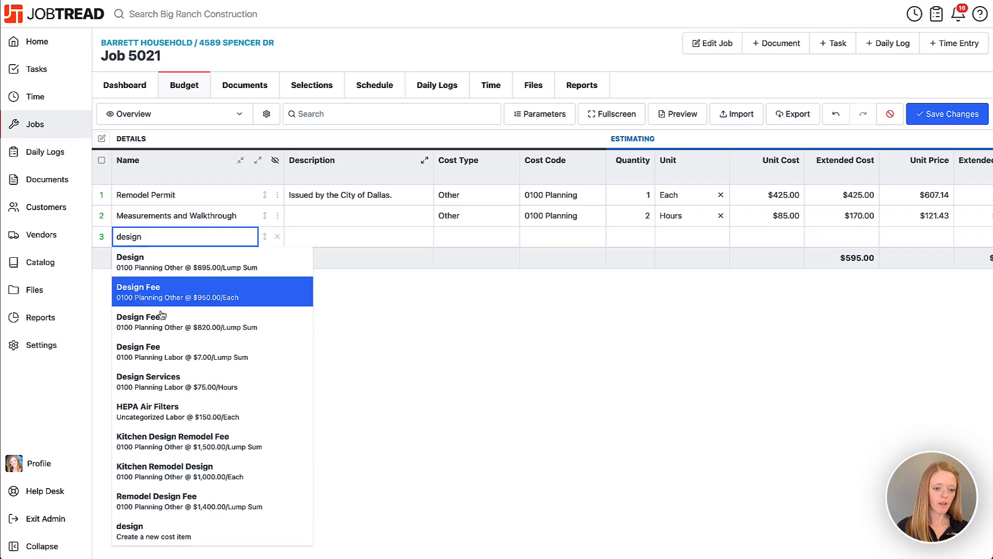
{"action": "left_click", "coordinate": [193, 439]}
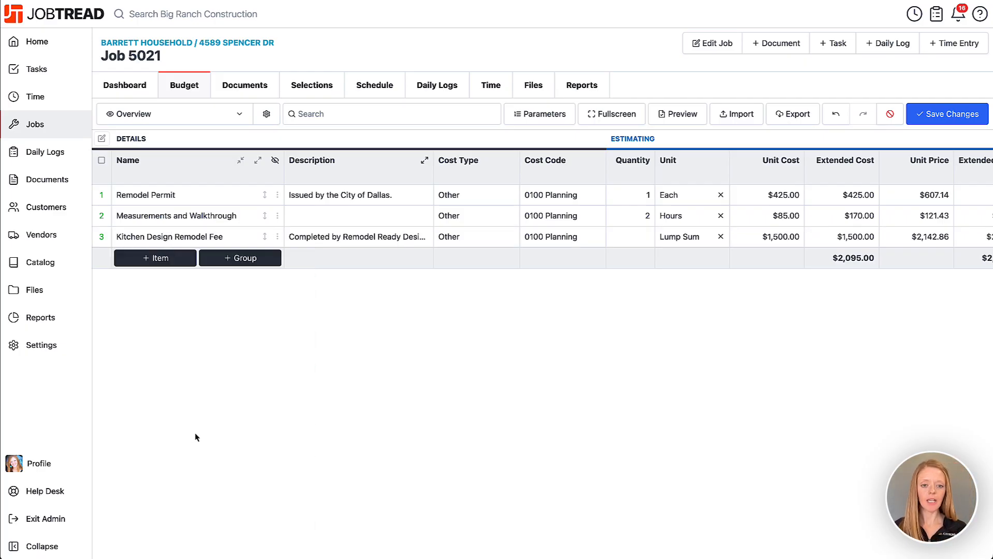
{"action": "left_click", "coordinate": [343, 237]}
{"action": "left_click_drag", "start_coordinate": [359, 241], "coordinate": [367, 256]}
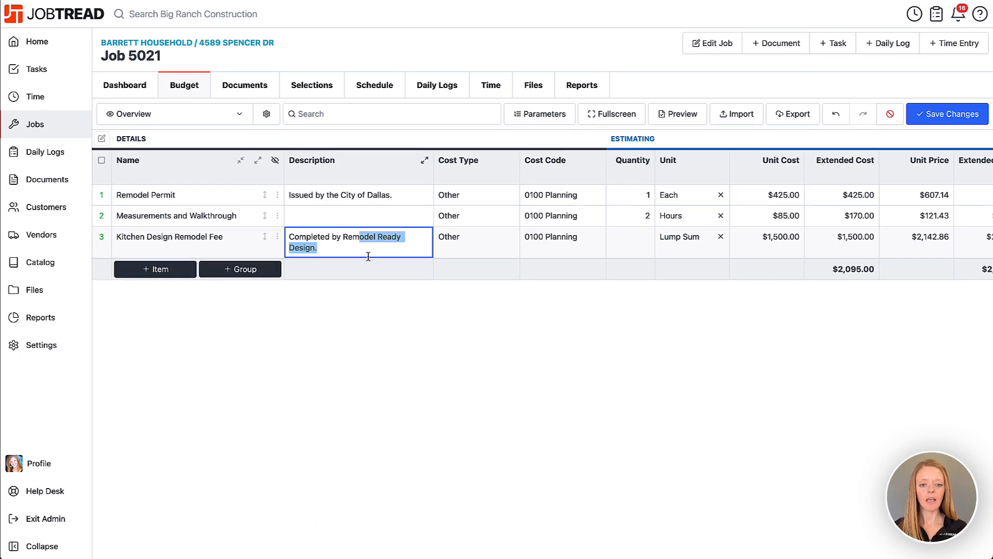
{"action": "left_click", "coordinate": [474, 315]}
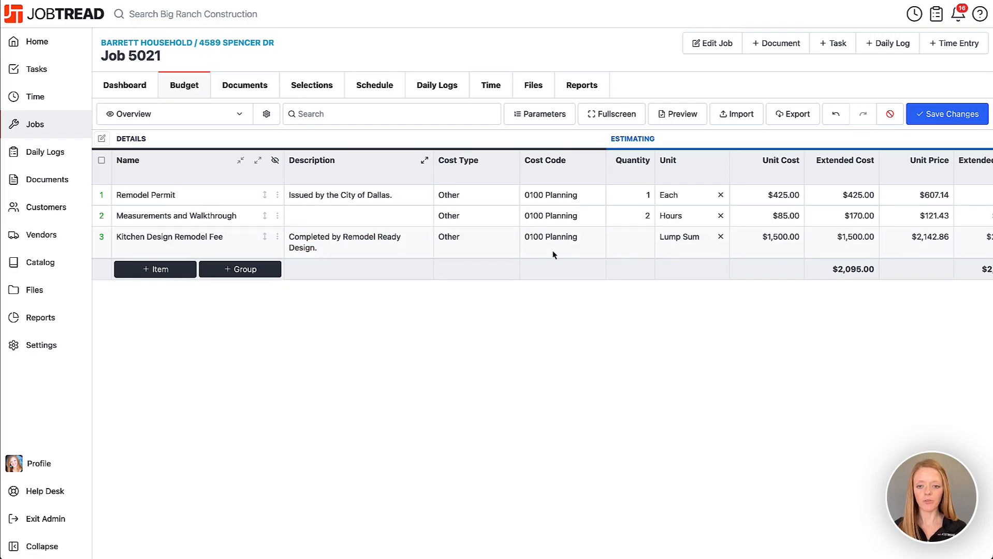
- Set the quantity of the Kitchen Design Remodel Fee item to 1
{"action": "scroll", "coordinate": [552, 248], "scroll_direction": "right", "scroll_amount": 3}
{"action": "left_click", "coordinate": [550, 237]}
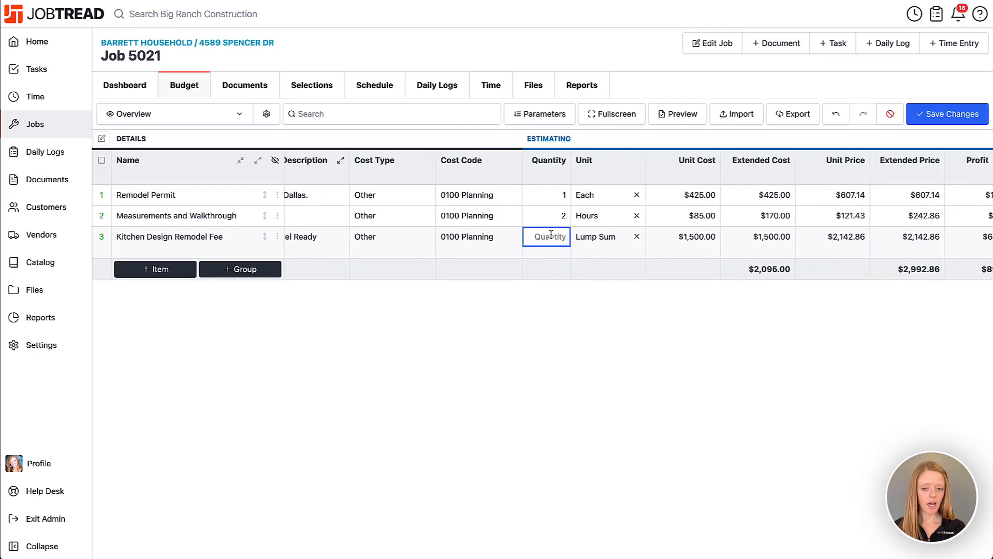
{"action": "type", "text": "1"}
{"action": "scroll", "coordinate": [569, 242], "scroll_direction": "right", "scroll_amount": 3}
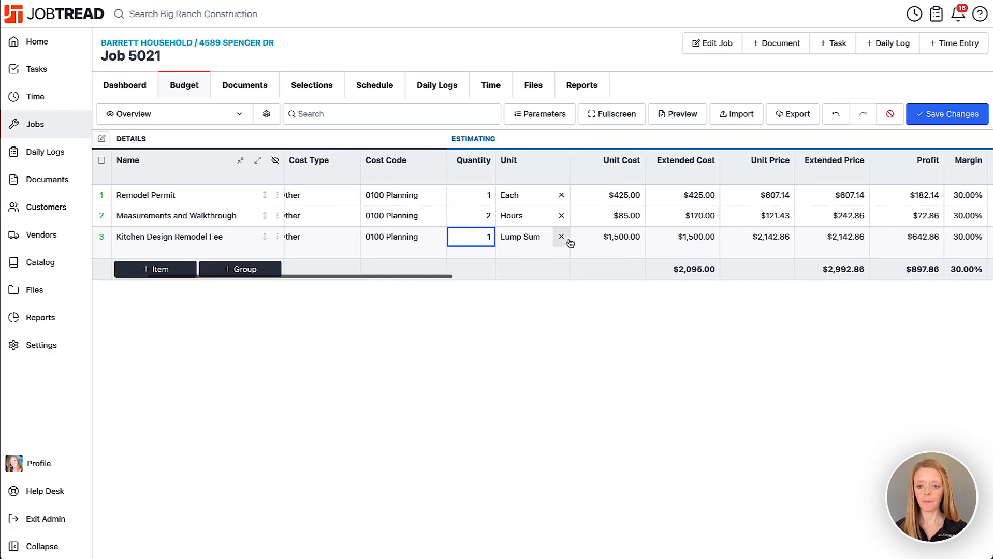
- Create a new cost group named "Preconstruction" below the three existing cost items
{"action": "scroll", "coordinate": [570, 241], "scroll_direction": "left", "scroll_amount": 6}
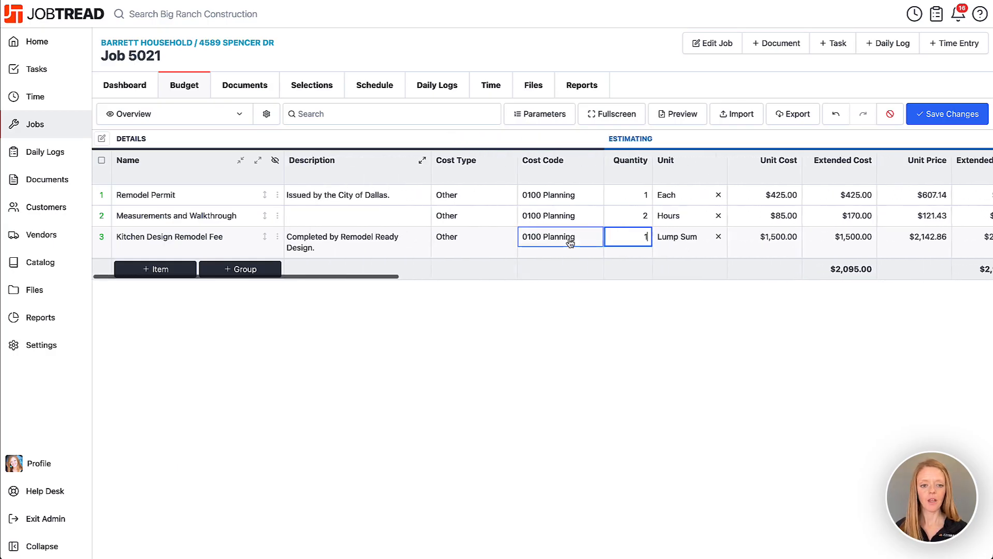
{"action": "left_click", "coordinate": [523, 302]}
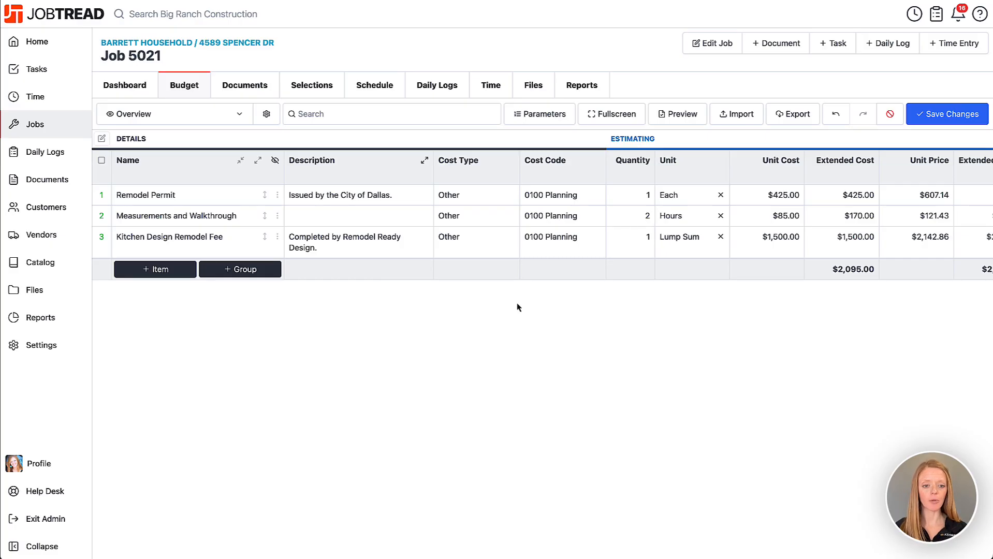
{"action": "left_click", "coordinate": [242, 270]}
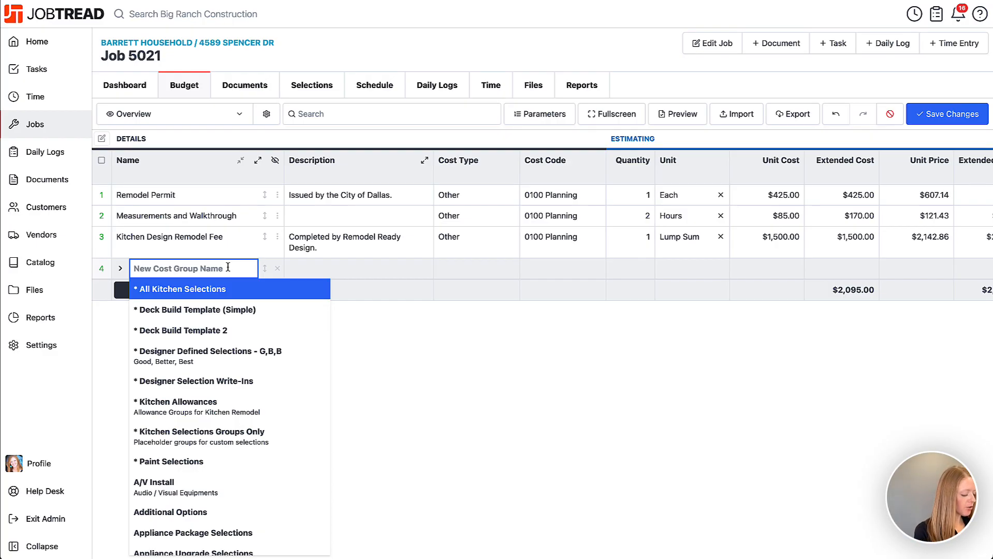
{"action": "type", "text": "Preconstructio"}
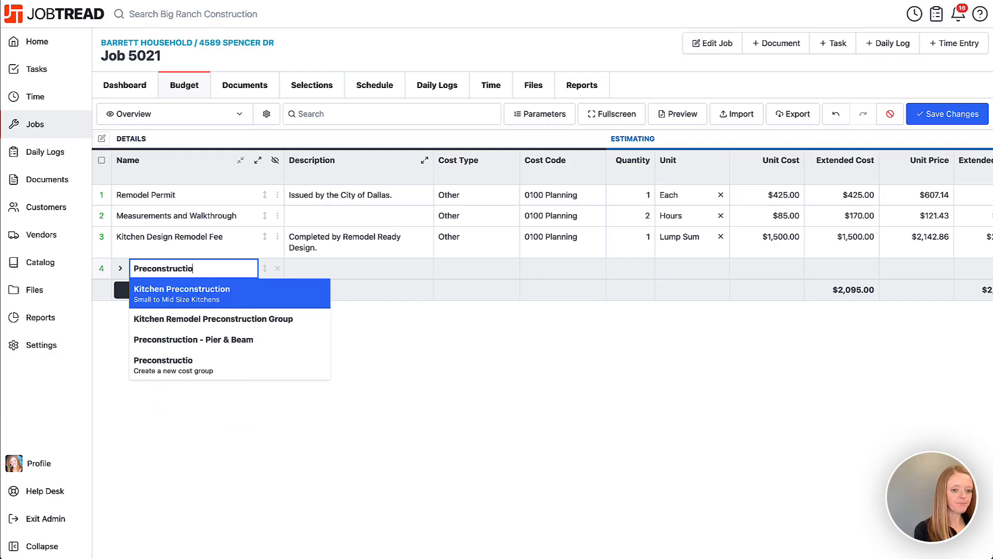
{"action": "type", "text": "n"}
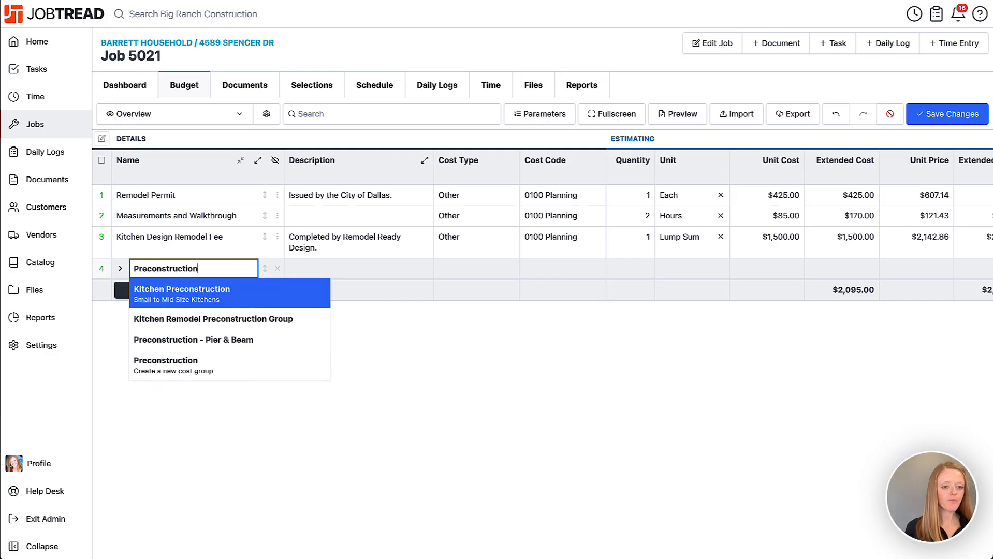
{"action": "left_click", "coordinate": [201, 369]}
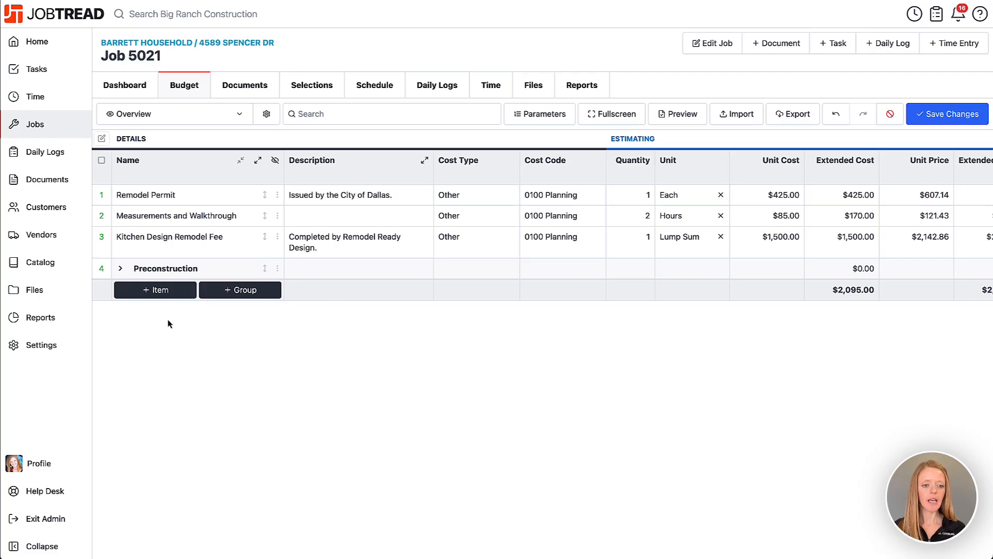
- Move the Preconstruction group above the cost items and nest all three items inside it, checking the group's totals
{"action": "left_click", "coordinate": [120, 269]}
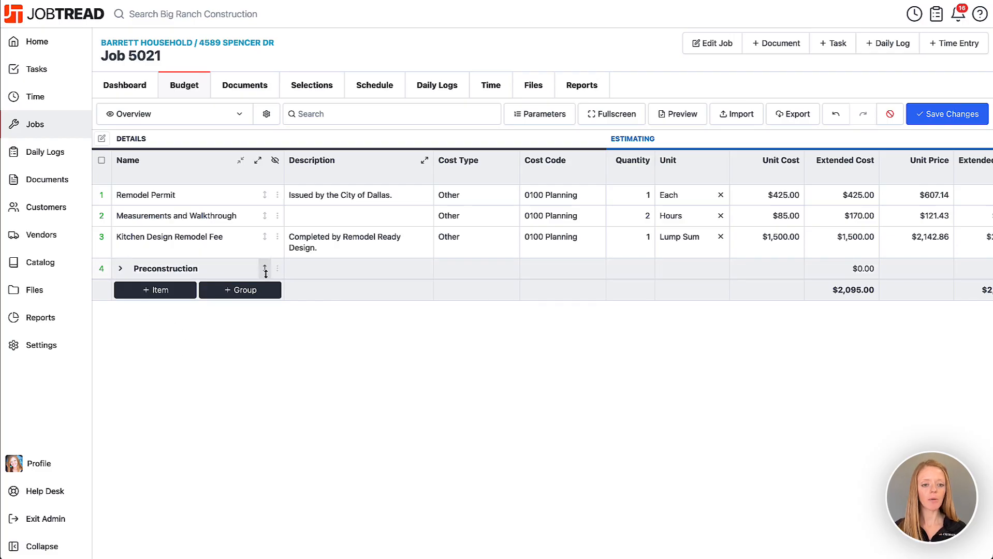
{"action": "left_click_drag", "start_coordinate": [264, 268], "coordinate": [262, 191]}
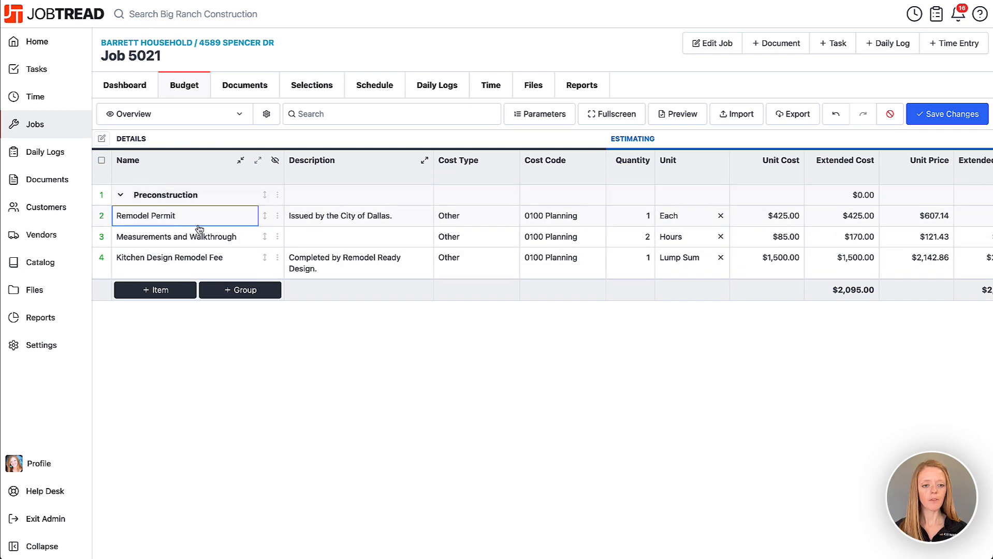
{"action": "left_click", "coordinate": [264, 217]}
{"action": "left_click_drag", "start_coordinate": [262, 219], "coordinate": [262, 196]}
{"action": "mouse_move", "coordinate": [266, 236]}
{"action": "left_mouse_down"}
{"action": "mouse_move", "coordinate": [263, 228]}
{"action": "mouse_move", "coordinate": [263, 242]}
{"action": "left_mouse_up"}
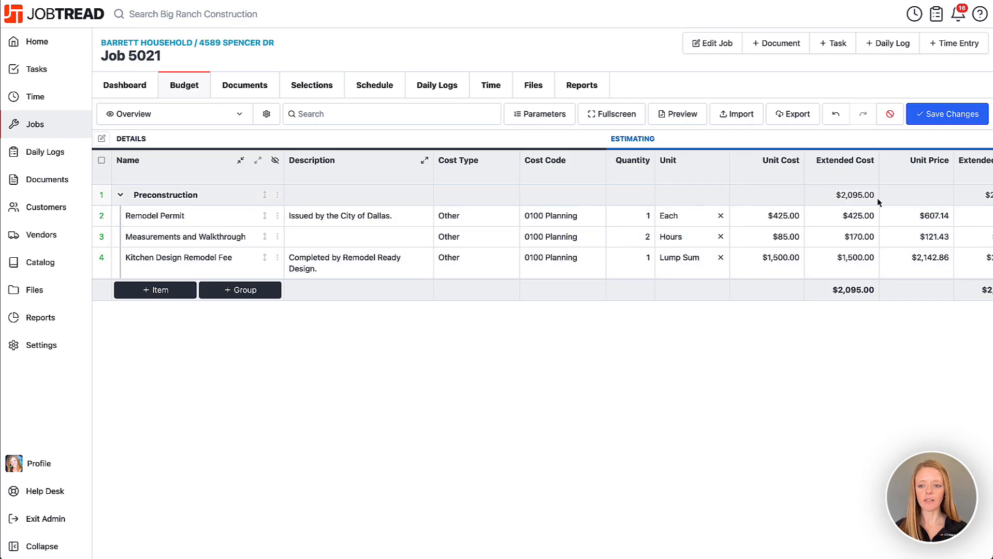
{"action": "scroll", "coordinate": [879, 202], "scroll_direction": "right", "scroll_amount": 2}
{"action": "scroll", "coordinate": [879, 202], "scroll_direction": "right", "scroll_amount": 1}
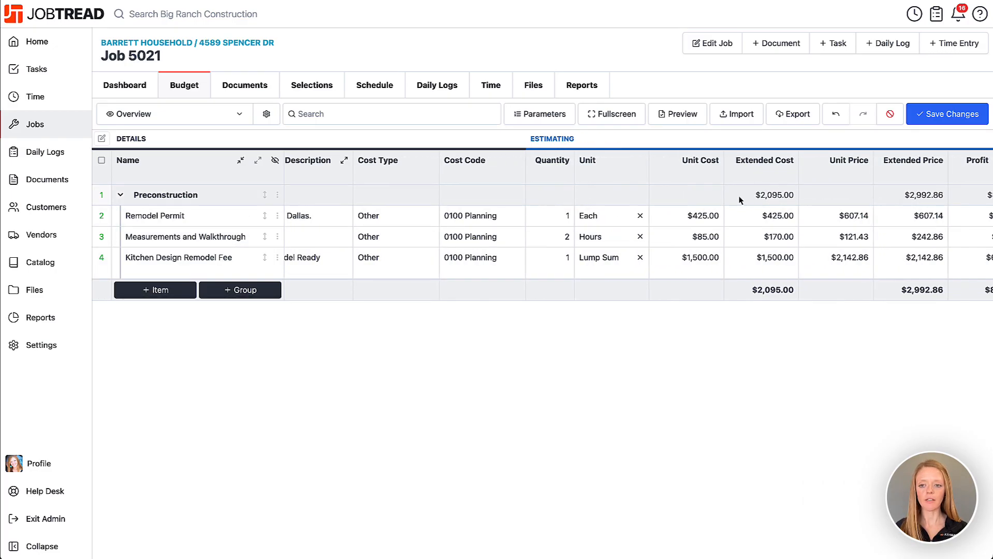
{"action": "scroll", "coordinate": [736, 200], "scroll_direction": "right", "scroll_amount": 1}
{"action": "scroll", "coordinate": [736, 200], "scroll_direction": "left", "scroll_amount": 3}
{"action": "left_click", "coordinate": [372, 260]}
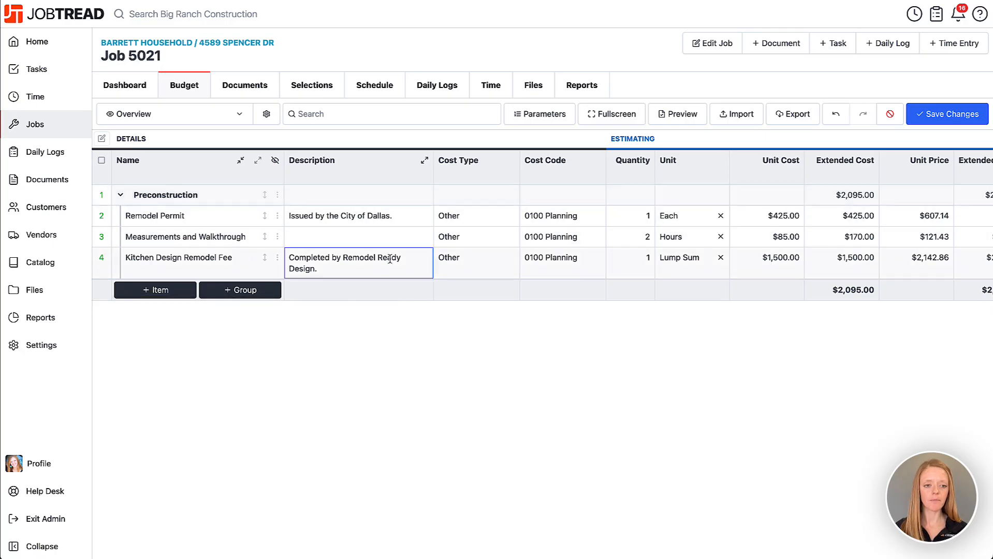
{"action": "left_click", "coordinate": [278, 196]}
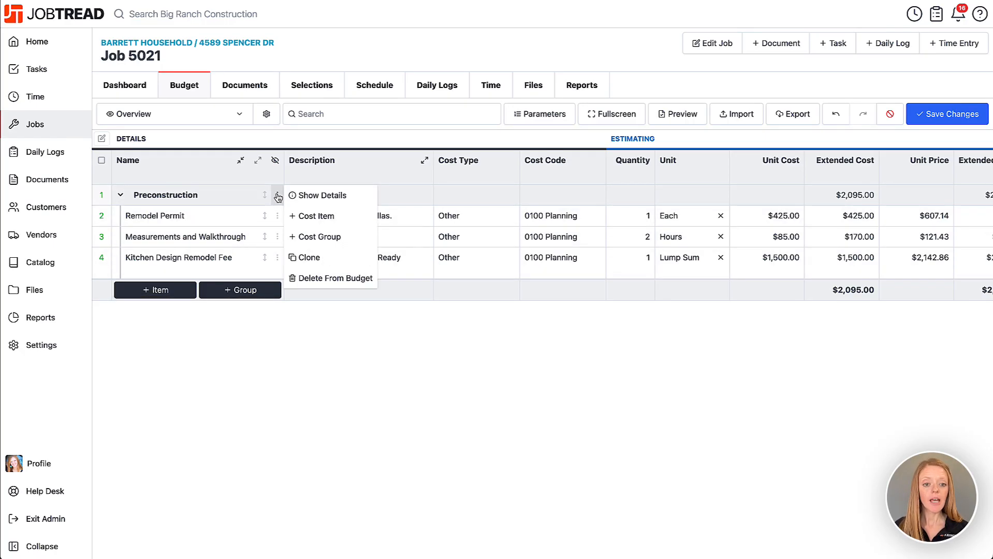
{"action": "left_click", "coordinate": [307, 217]}
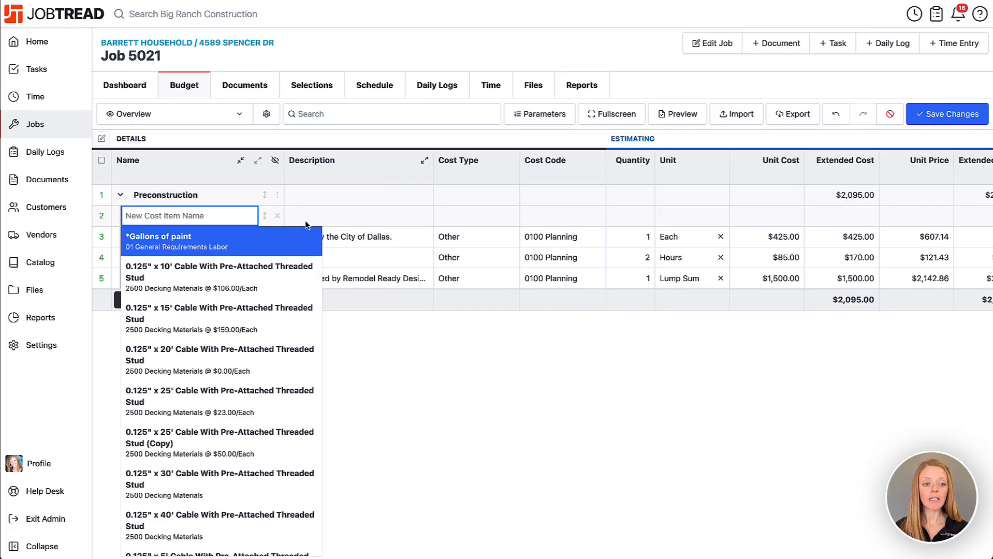
{"action": "left_click", "coordinate": [278, 218]}
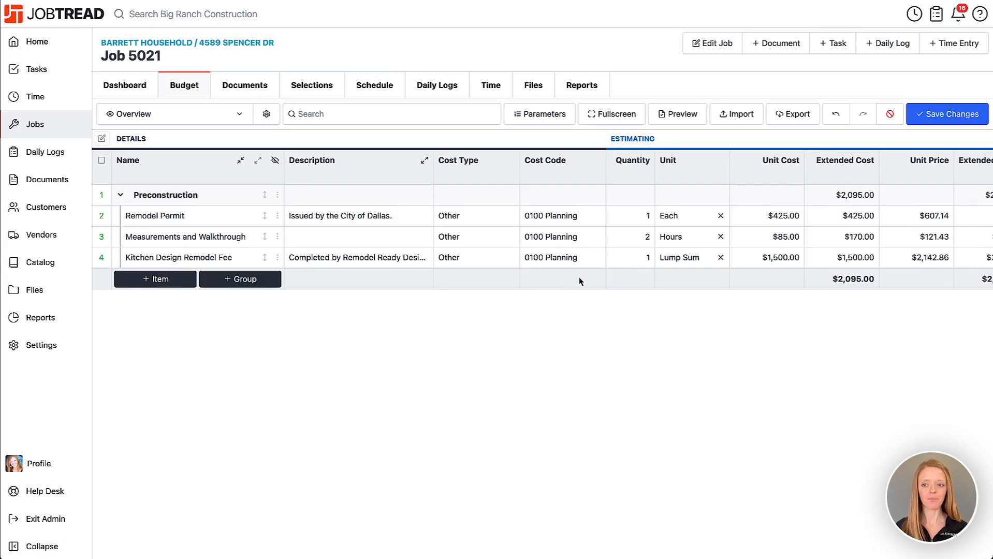
- Save the budget changes and expand the Preconstruction group to show its items
{"action": "left_click", "coordinate": [946, 115]}
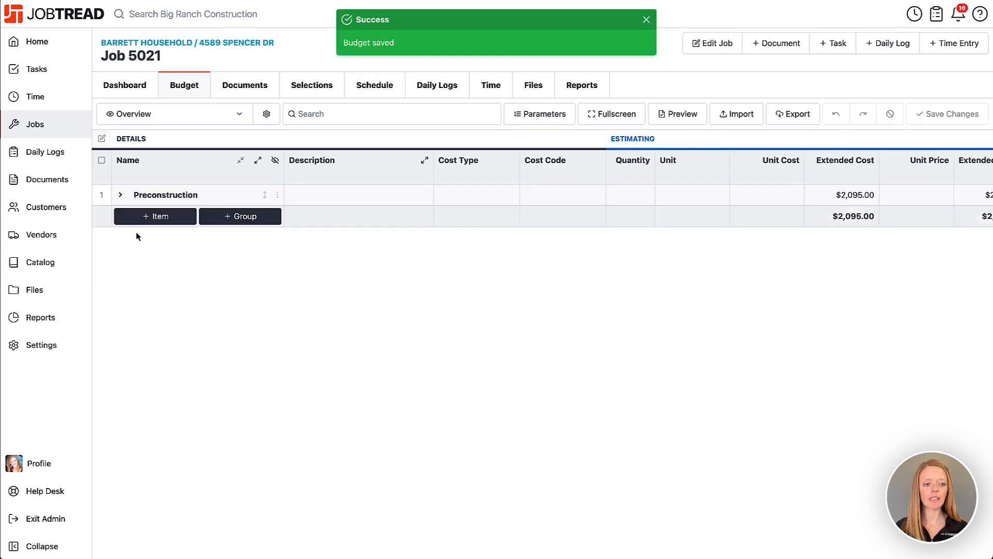
{"action": "left_click", "coordinate": [119, 195]}
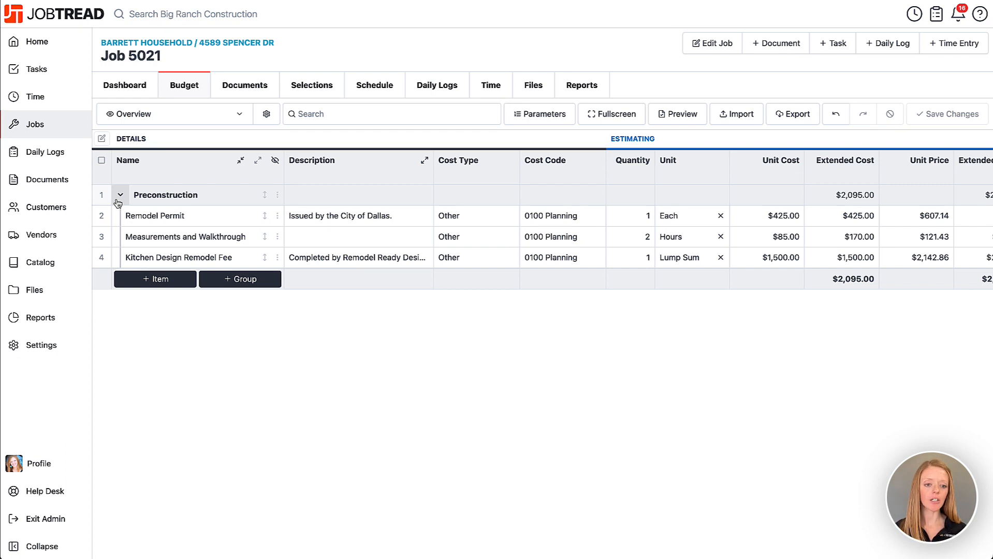
- Add the existing catalog cost group "Demolition" below Preconstruction and expand it to show its items
{"action": "left_click", "coordinate": [250, 279]}
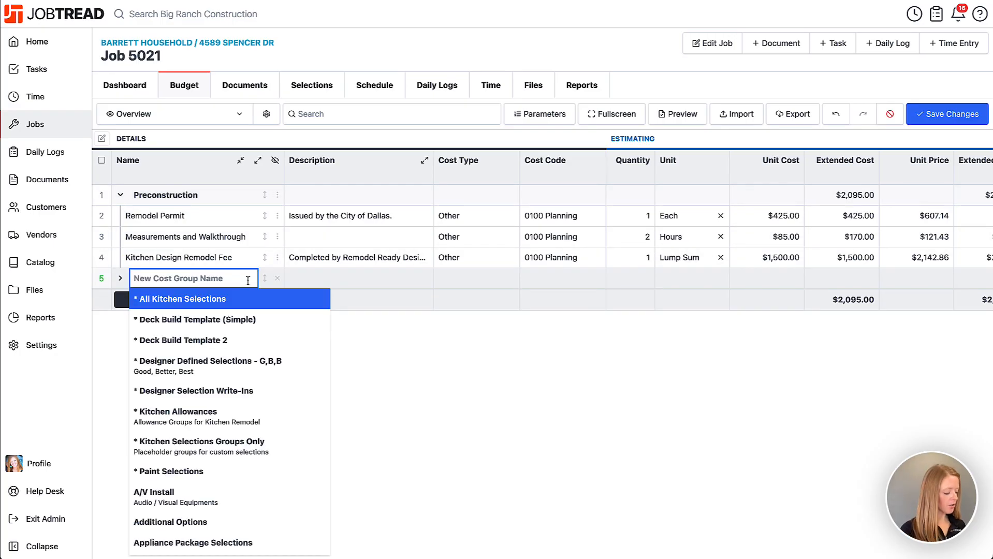
{"action": "type", "text": "Demo"}
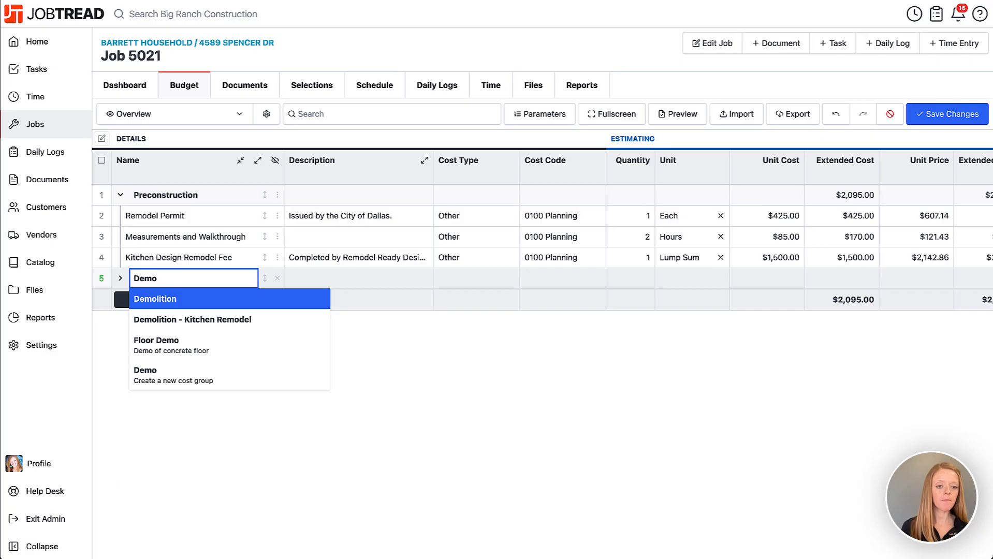
{"action": "left_click", "coordinate": [251, 306]}
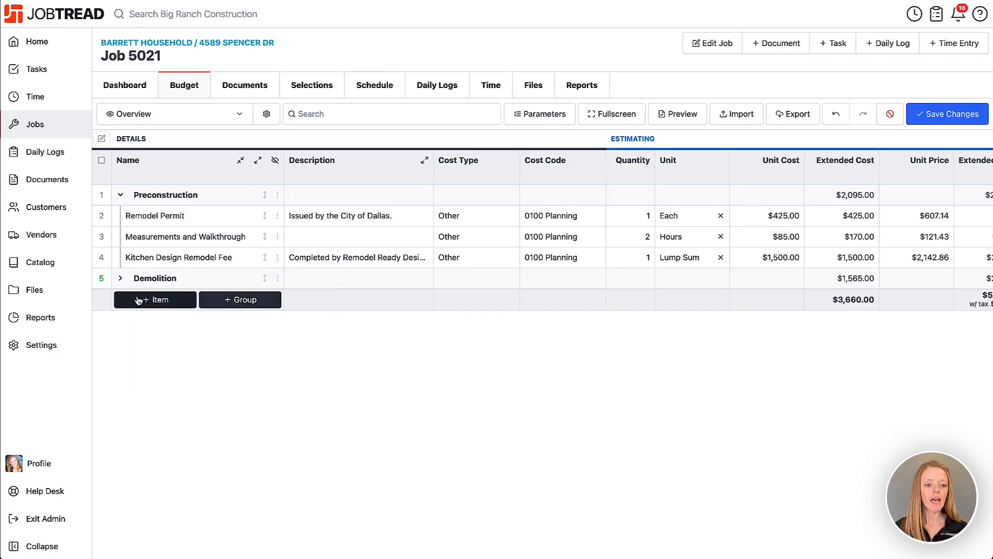
{"action": "left_click", "coordinate": [120, 280]}
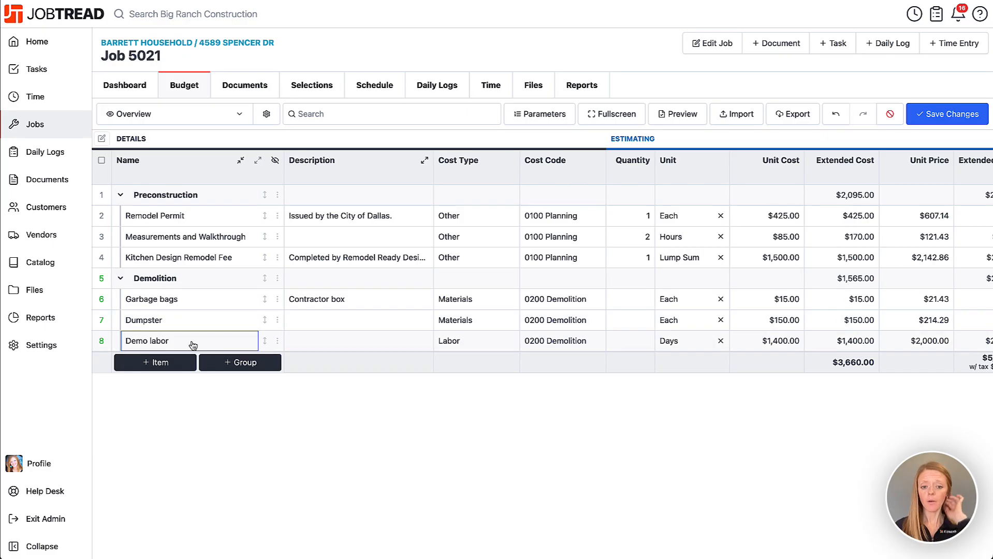
- Set the Demolition quantities to 3 for Garbage bags, 1 for Dumpster and 3 for Demo labor, and review the resulting prices
{"action": "left_click", "coordinate": [638, 300]}
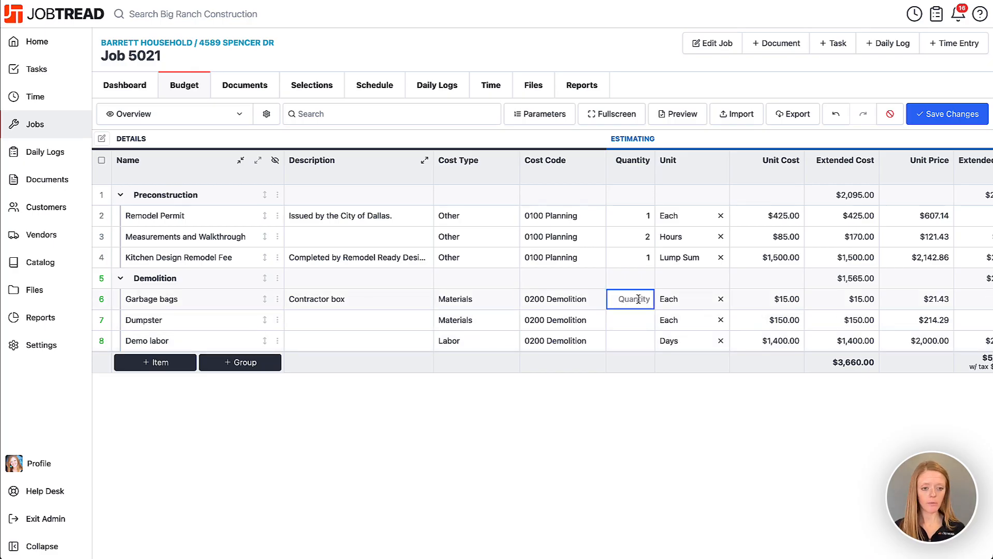
{"action": "type", "text": "3"}
{"action": "left_click", "coordinate": [638, 320]}
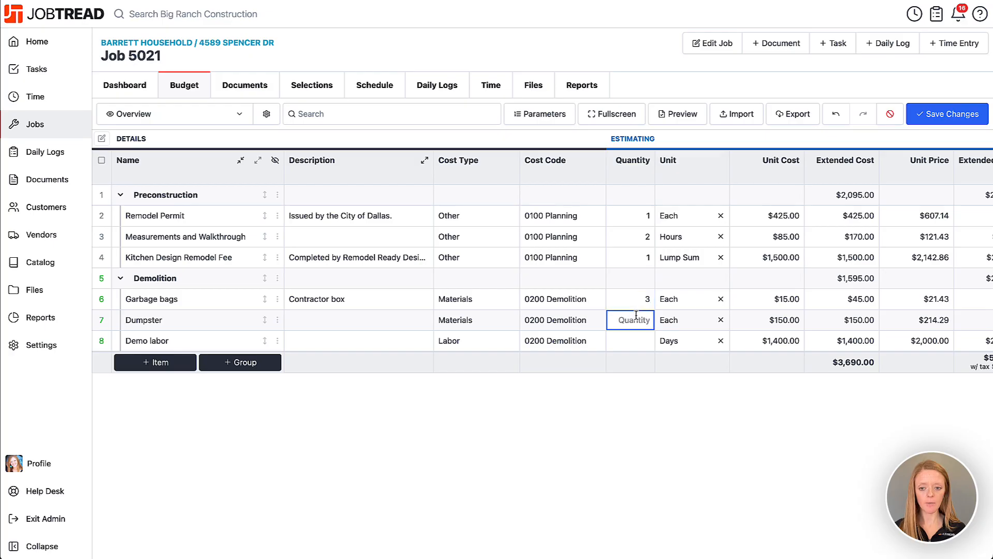
{"action": "type", "text": "1"}
{"action": "left_click", "coordinate": [635, 337]}
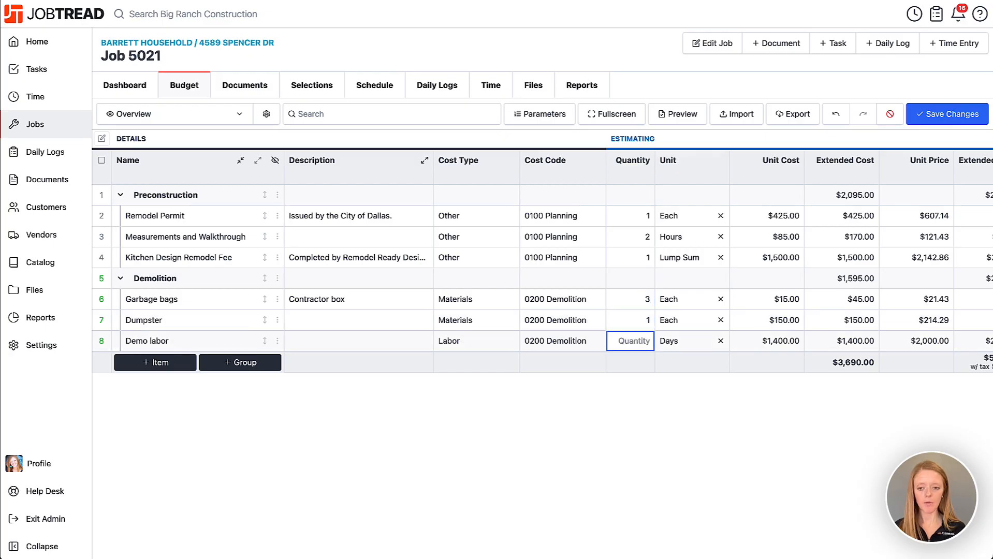
{"action": "type", "text": "3"}
{"action": "left_click", "coordinate": [658, 379]}
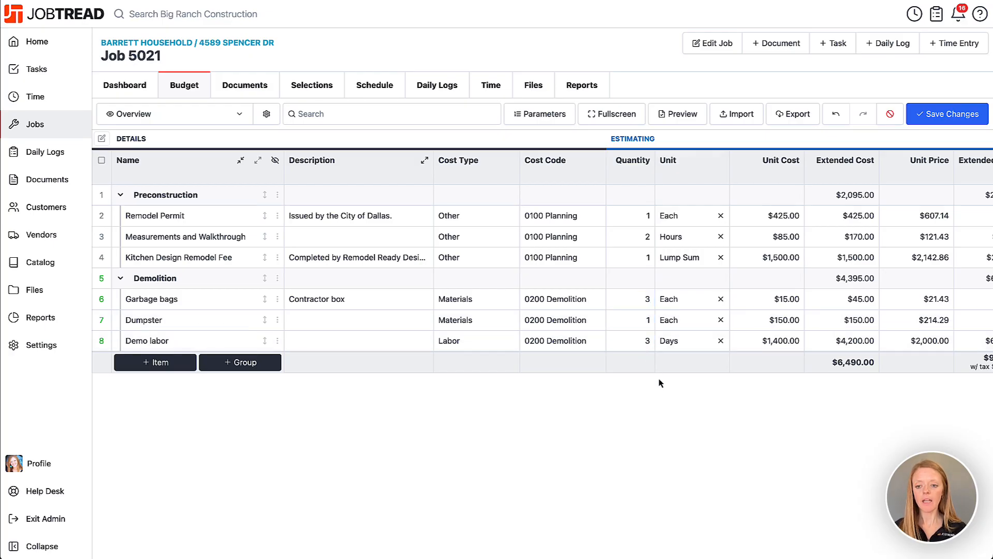
{"action": "scroll", "coordinate": [937, 336], "scroll_direction": "right", "scroll_amount": 5}
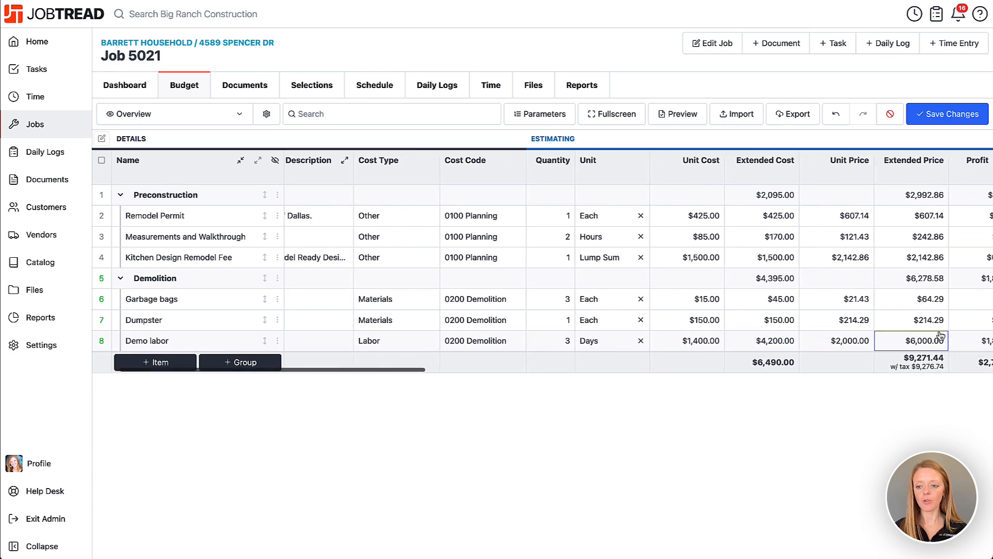
{"action": "scroll", "coordinate": [938, 335], "scroll_direction": "left", "scroll_amount": 5}
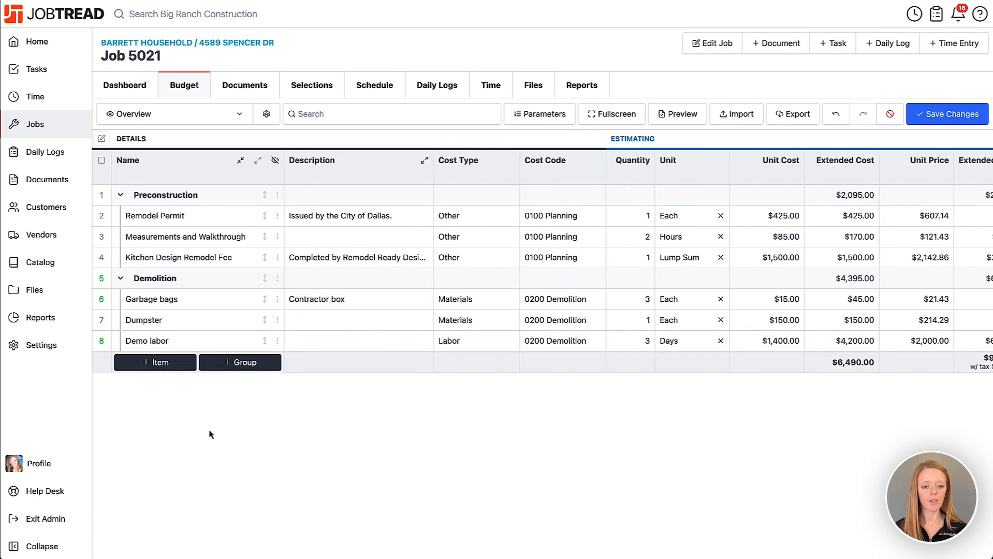
- Add the existing catalog cost group "Framing" below Demolition and expand it to show its items
{"action": "left_click", "coordinate": [240, 363]}
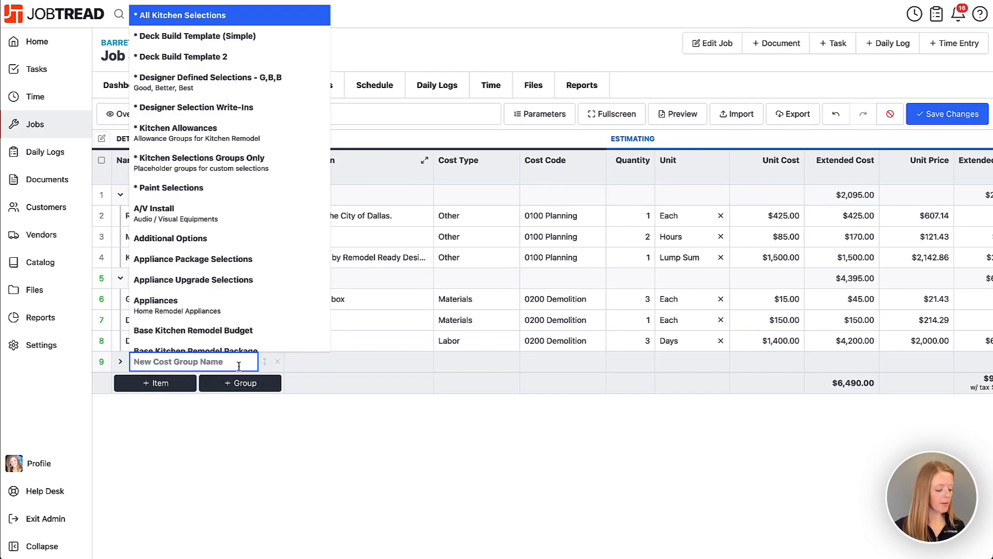
{"action": "type", "text": "Frami"}
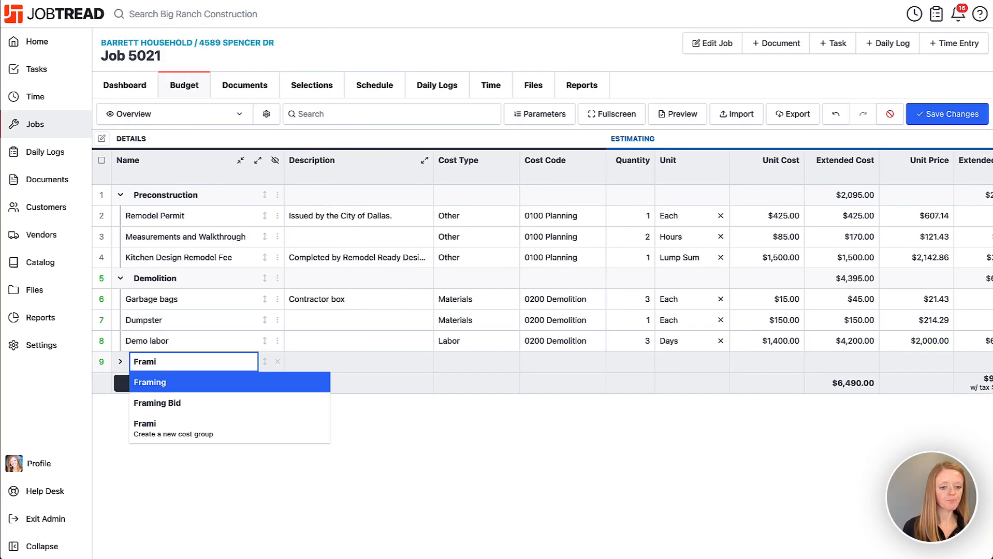
{"action": "key", "text": "Return"}
{"action": "left_click", "coordinate": [121, 362]}
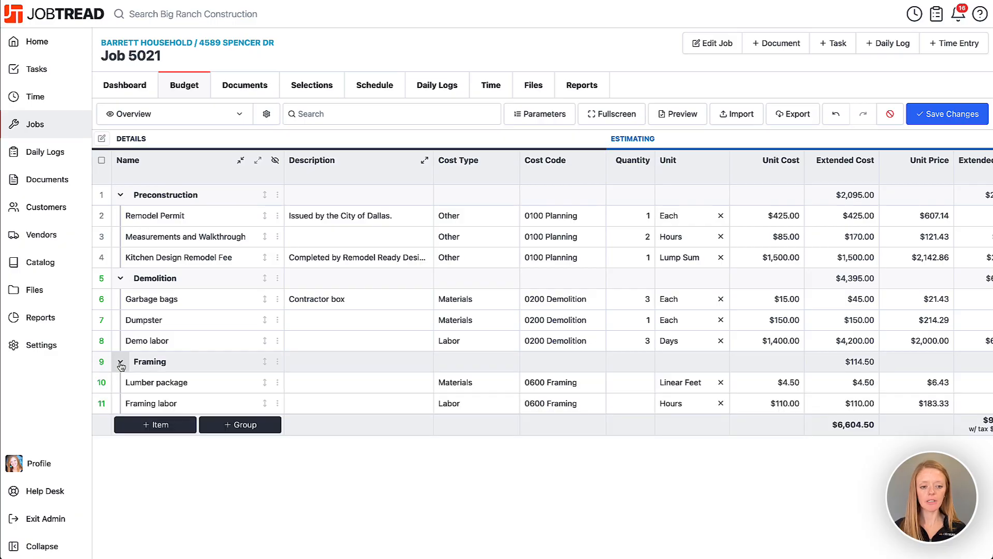
- Set the Framing quantities to 150 linear feet for Lumber package and 48 hours for Framing labor
{"action": "left_click", "coordinate": [634, 382]}
{"action": "type", "text": "150"}
{"action": "left_click", "coordinate": [628, 402]}
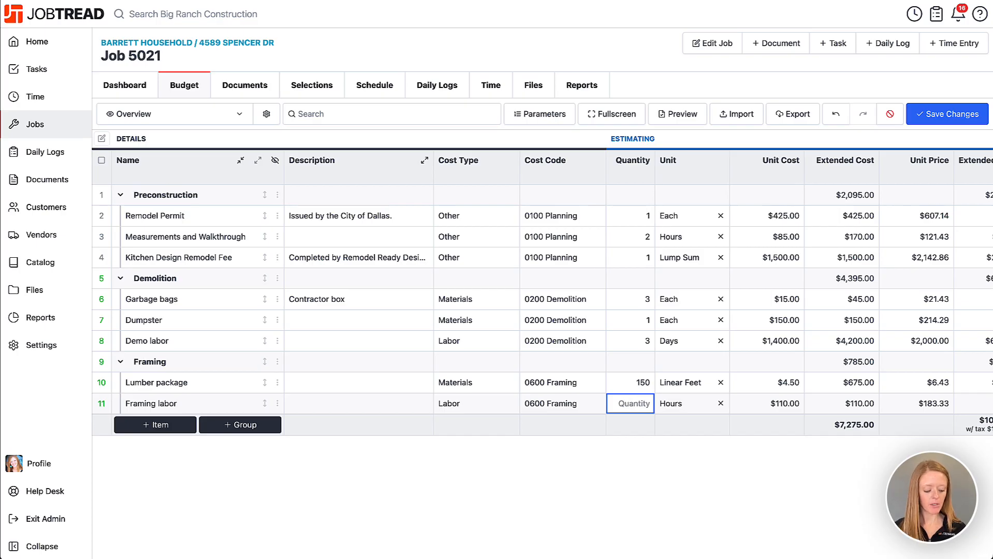
{"action": "type", "text": "48"}
{"action": "left_click", "coordinate": [629, 441]}
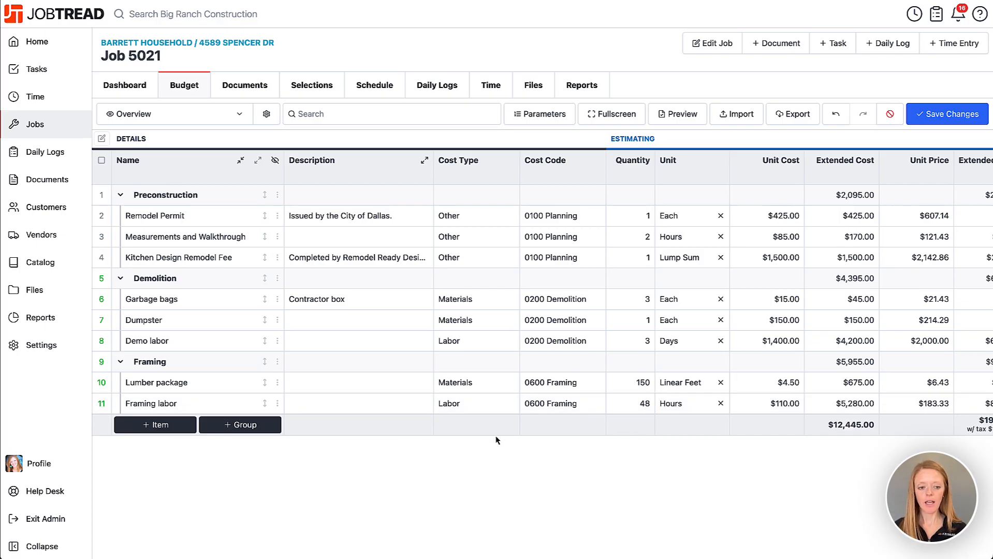
- Add the existing catalog cost group "Plumbing" below Framing and expand it to check the unit costs of its materials and labor items
{"action": "left_click", "coordinate": [256, 429]}
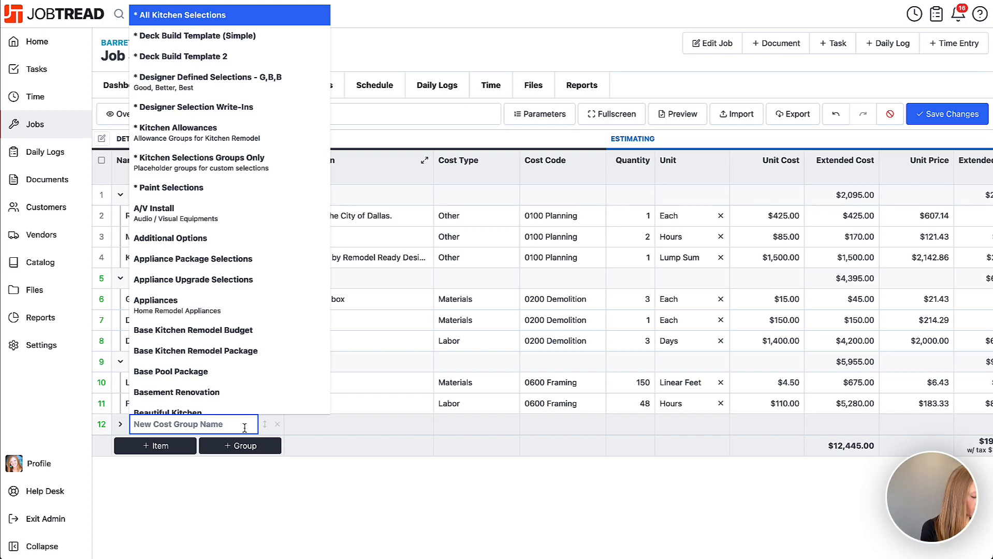
{"action": "type", "text": "Plumbing"}
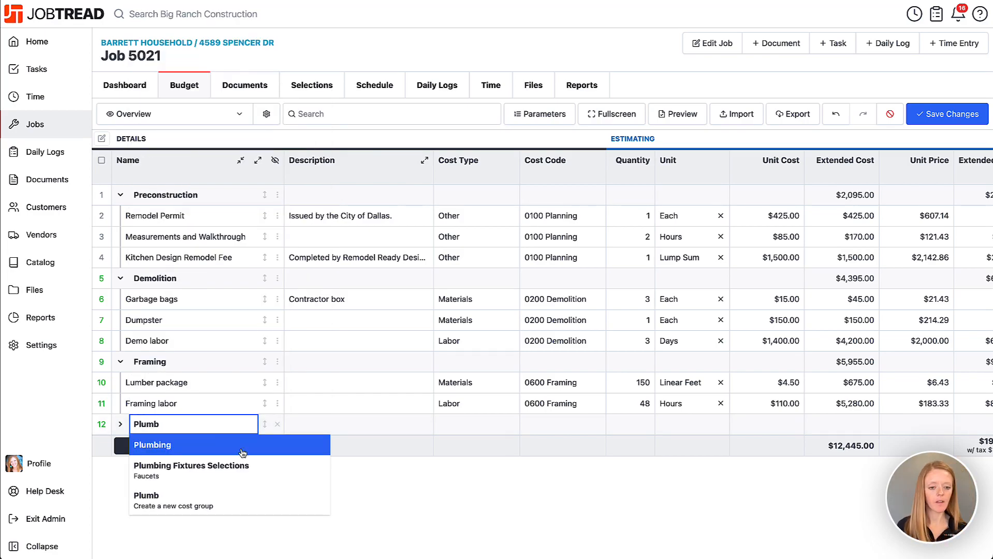
{"action": "left_click", "coordinate": [243, 454]}
{"action": "left_click", "coordinate": [120, 424]}
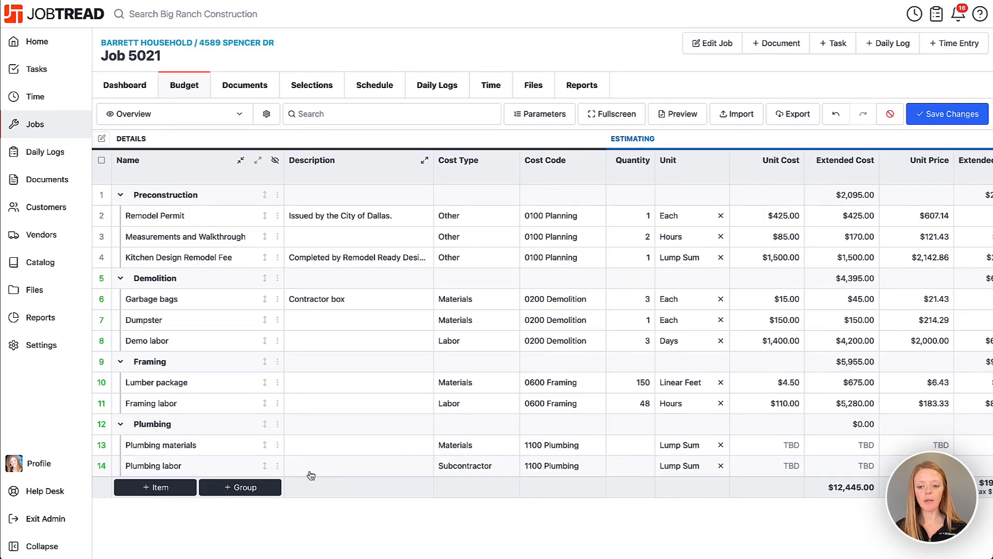
{"action": "left_click", "coordinate": [792, 451]}
{"action": "left_click", "coordinate": [786, 467]}
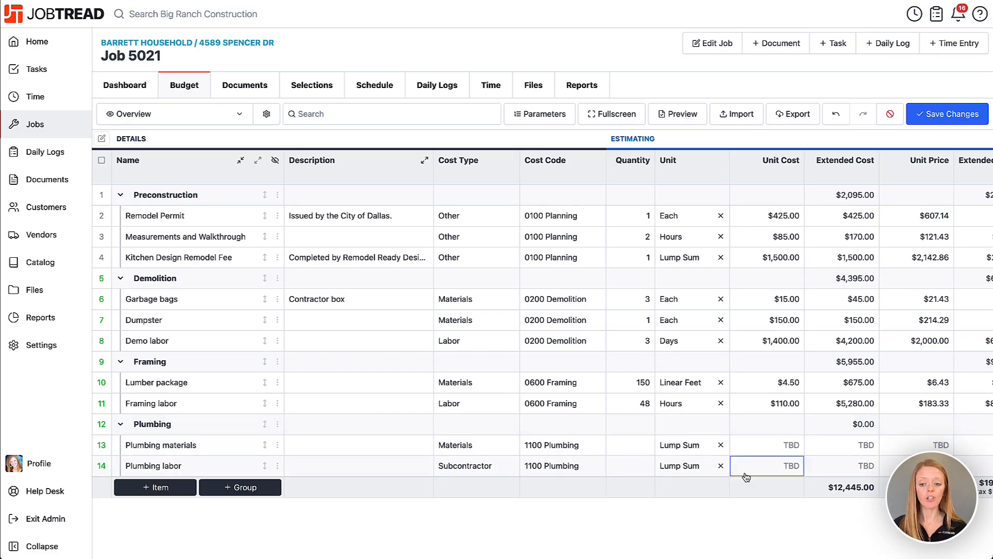
- Set the Plumbing unit costs to 1250 for Plumbing materials and 2300 for Plumbing labor
{"action": "left_click", "coordinate": [744, 447]}
{"action": "left_click", "coordinate": [744, 446]}
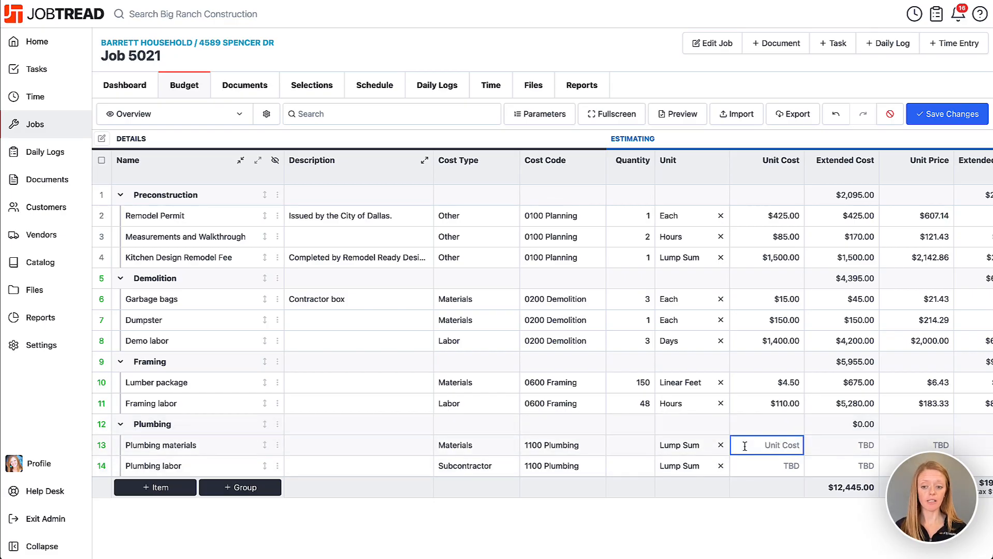
{"action": "type", "text": "1250"}
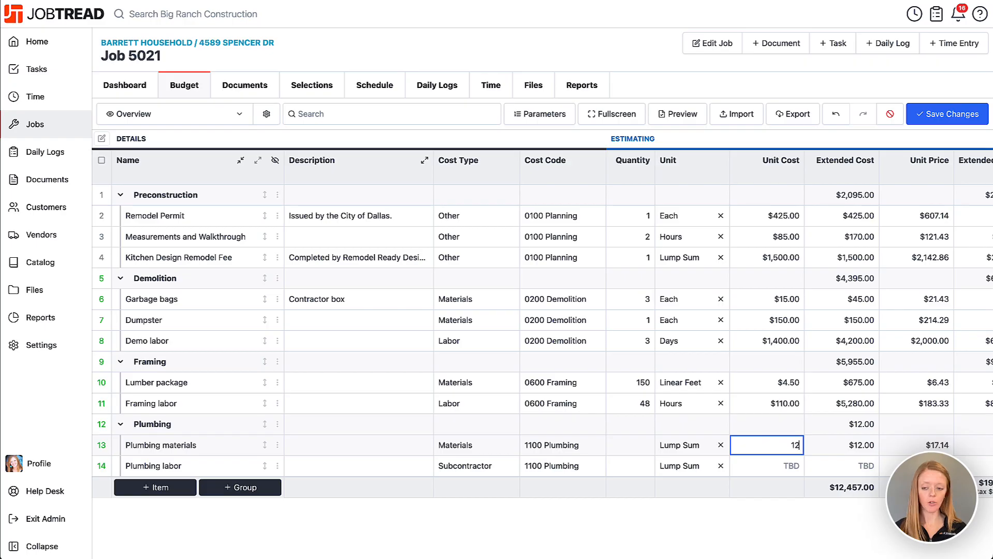
{"action": "left_click", "coordinate": [748, 470]}
{"action": "type", "text": "2300"}
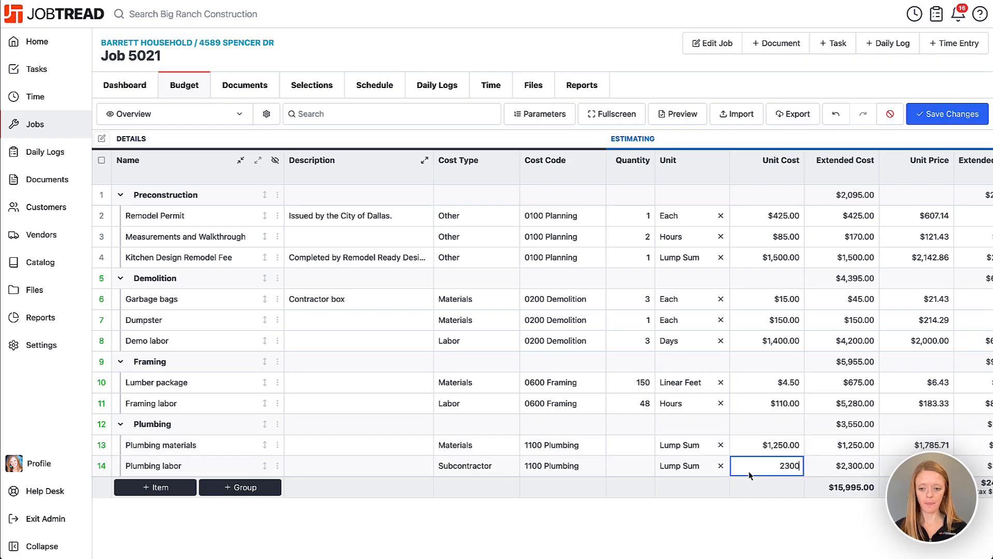
{"action": "left_click", "coordinate": [736, 533]}
- Set the quantities of Plumbing materials and Plumbing labor to 1 each
{"action": "left_click", "coordinate": [641, 446]}
{"action": "left_click", "coordinate": [641, 446]}
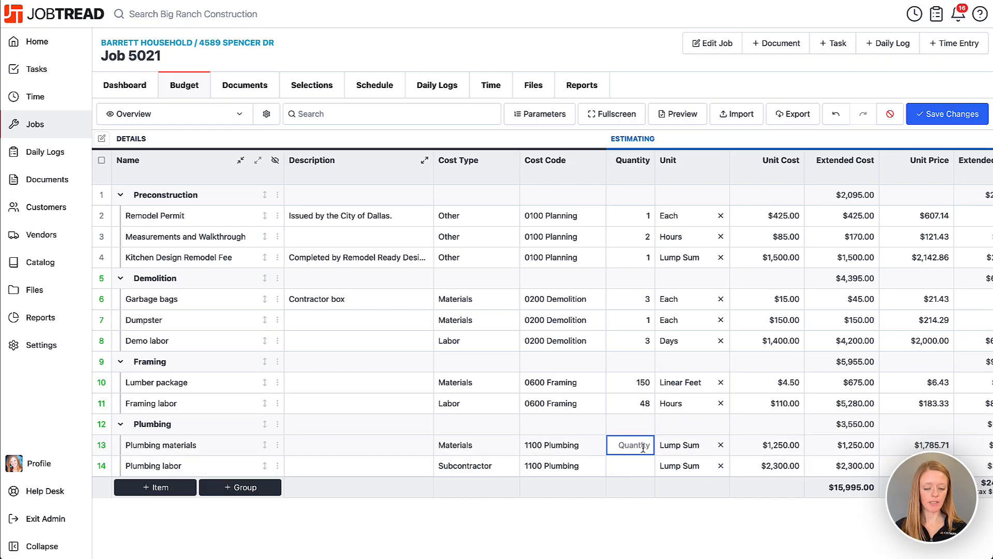
{"action": "type", "text": "1"}
{"action": "left_click", "coordinate": [642, 472]}
{"action": "type", "text": "1"}
{"action": "left_click", "coordinate": [633, 497]}
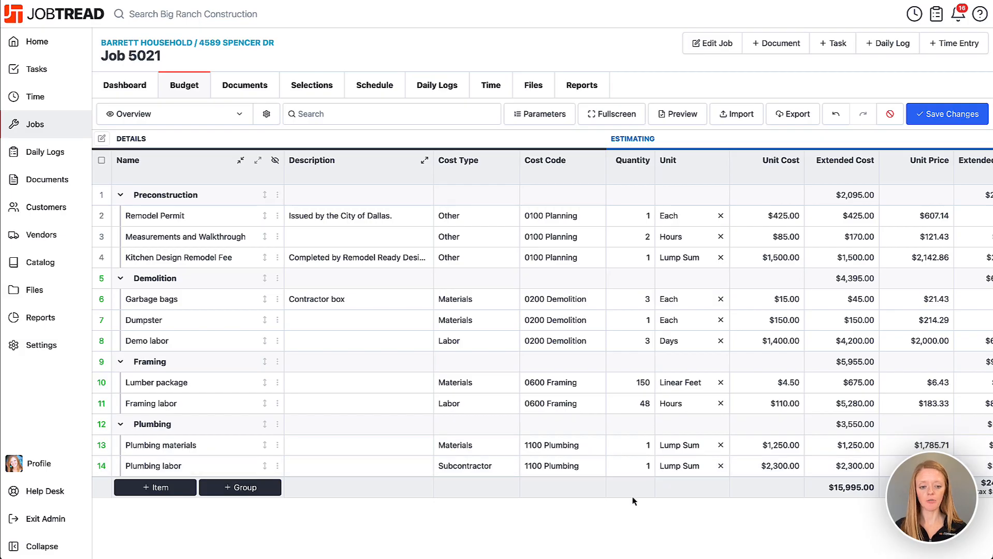
- Add the existing catalog cost group "Finishing" below Plumbing
{"action": "left_click", "coordinate": [237, 487]}
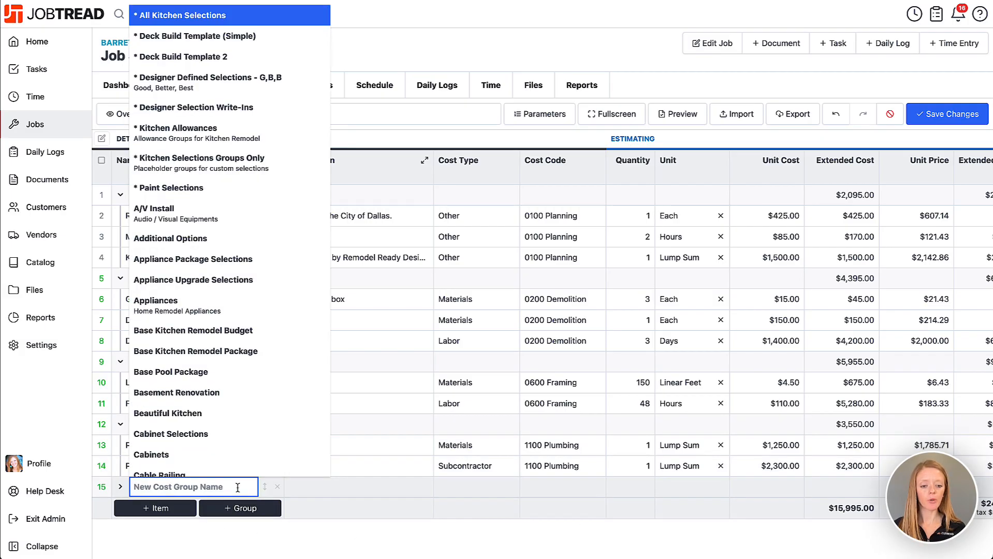
{"action": "type", "text": "finish"}
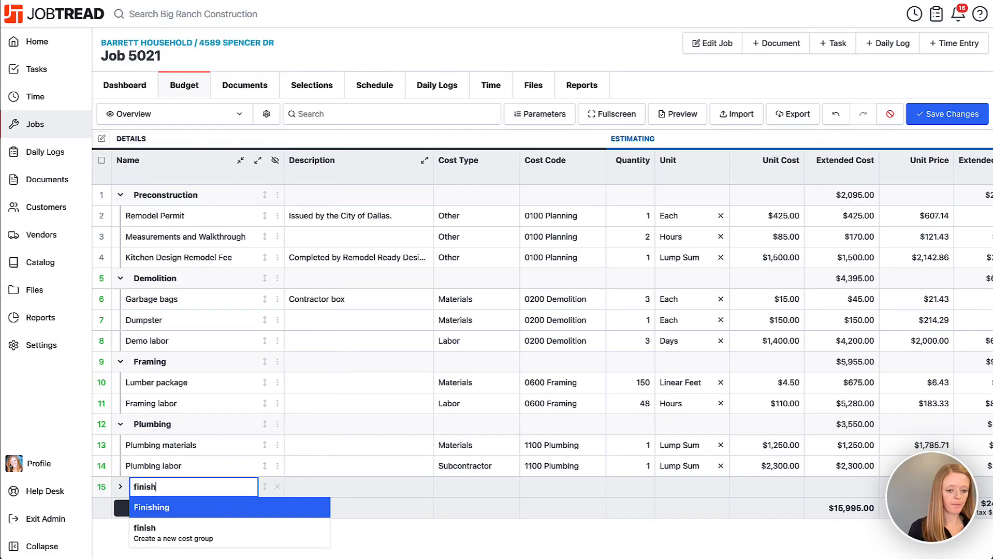
{"action": "left_click", "coordinate": [179, 508]}
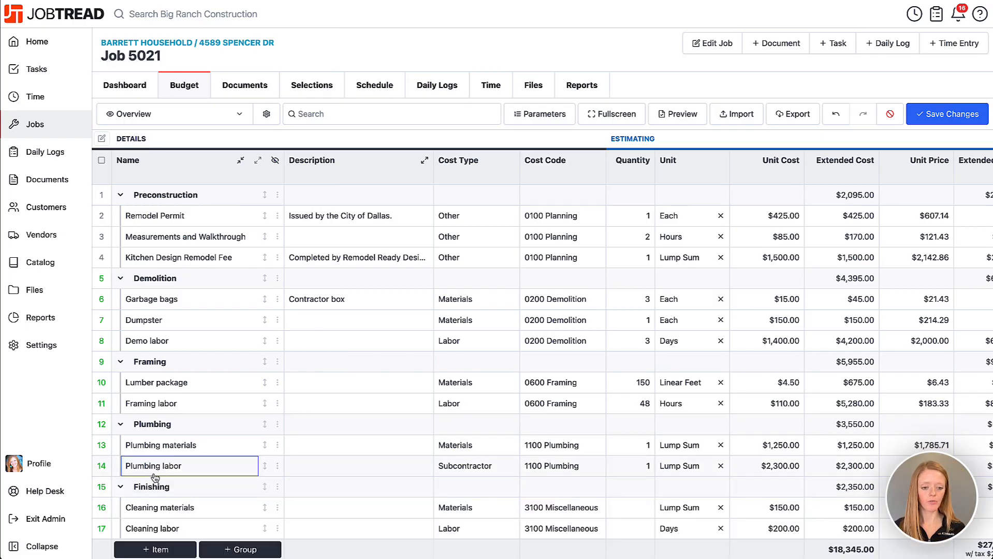
- Set the Finishing quantities to 1 for Cleaning materials, 2 days for Cleaning labor and 1 for Accessories
{"action": "left_click", "coordinate": [616, 488]}
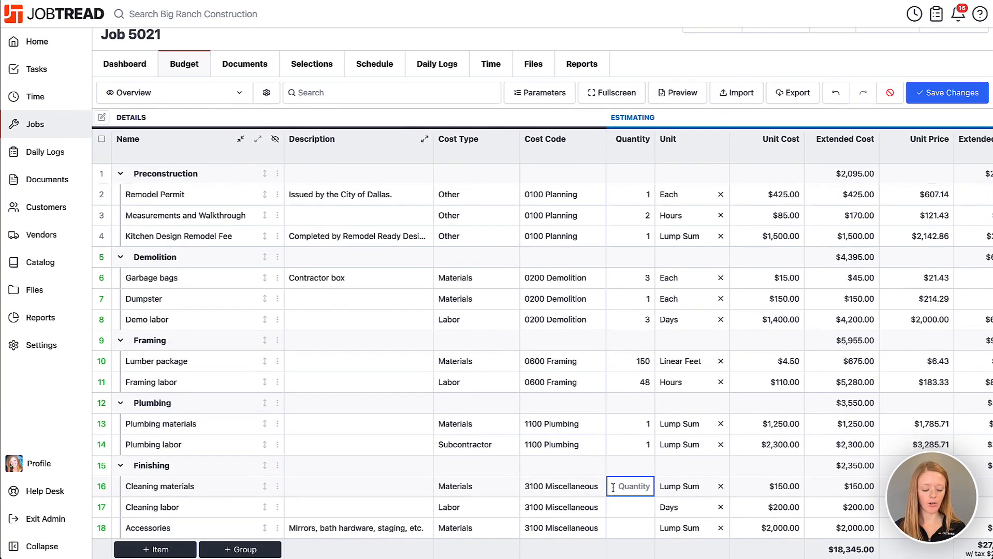
{"action": "type", "text": "1"}
{"action": "left_click", "coordinate": [630, 510]}
{"action": "type", "text": "2"}
{"action": "left_click", "coordinate": [630, 525]}
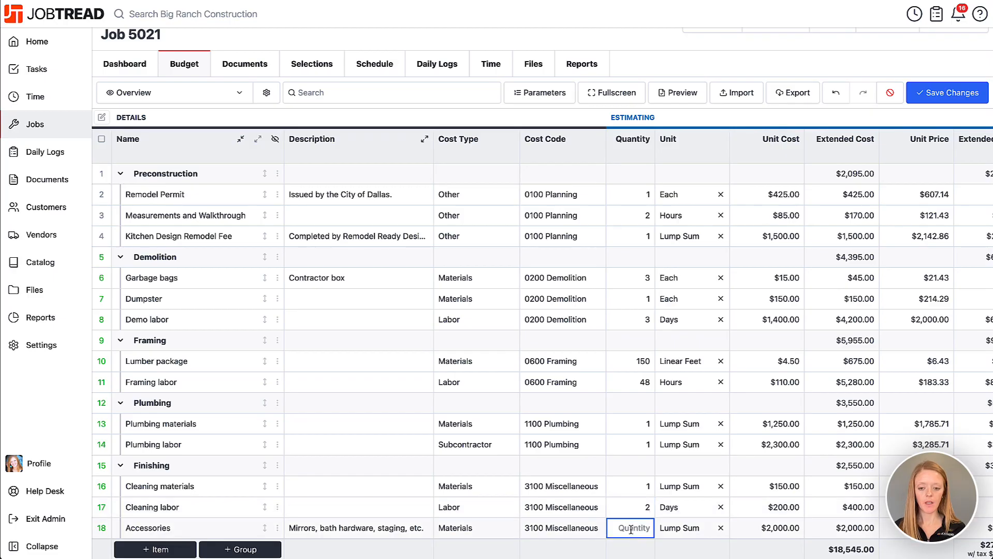
{"action": "type", "text": "1"}
{"action": "left_click", "coordinate": [595, 552]}
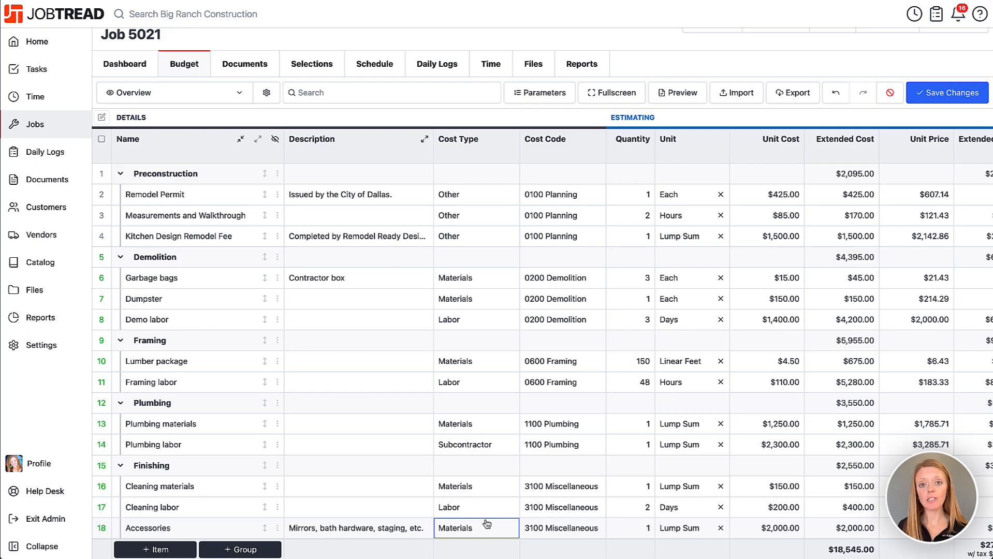
- Review the budget's prices, profit and margins, and select all its cost groups and items for a mass action
{"action": "scroll", "coordinate": [492, 506], "scroll_direction": "right", "scroll_amount": 5}
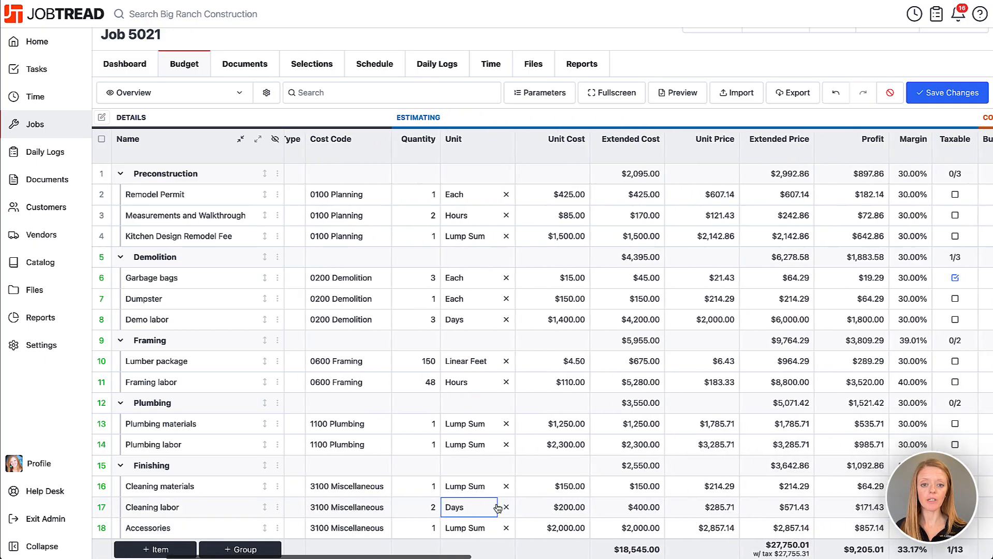
{"action": "scroll", "coordinate": [497, 507], "scroll_direction": "right", "scroll_amount": 3}
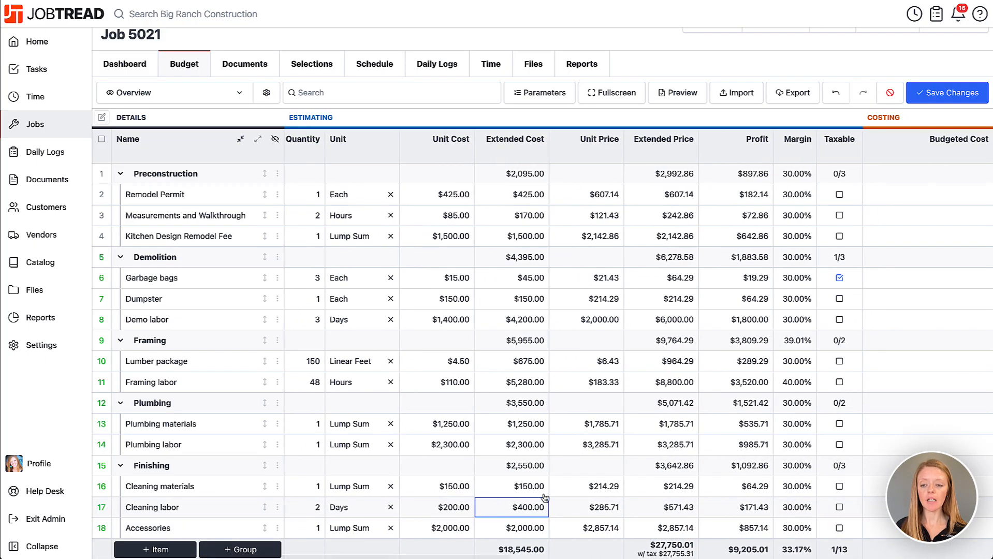
{"action": "scroll", "coordinate": [794, 423], "scroll_direction": "right", "scroll_amount": 1}
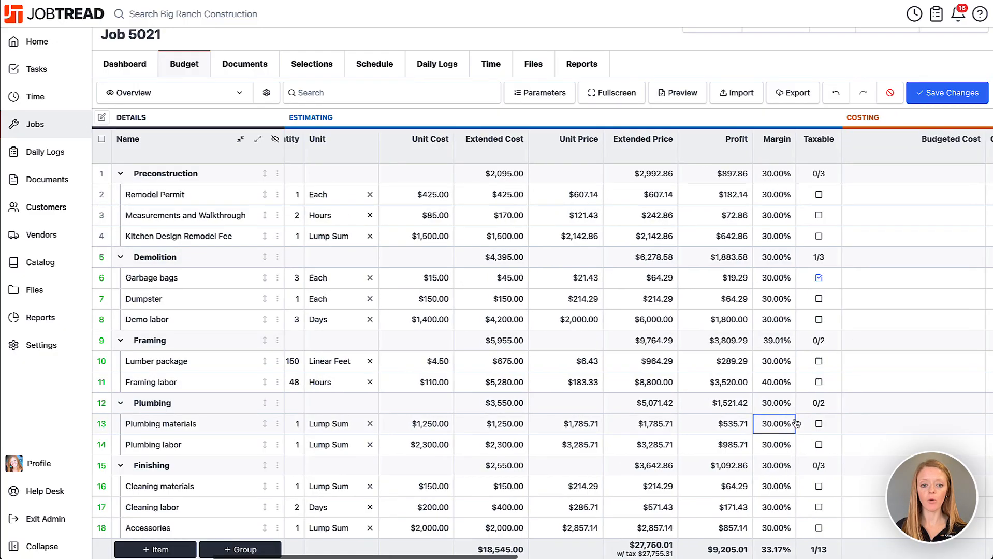
{"action": "scroll", "coordinate": [794, 423], "scroll_direction": "right", "scroll_amount": 1}
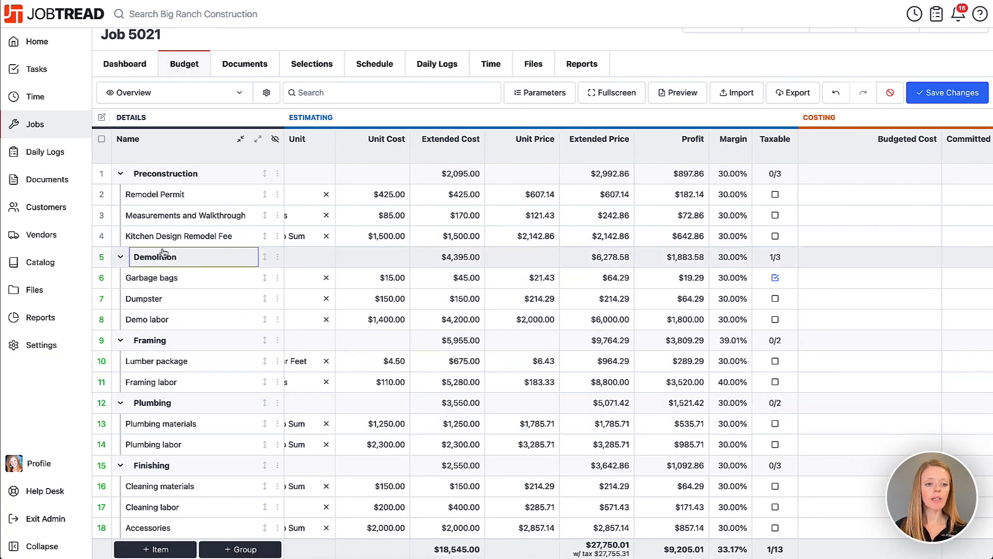
{"action": "left_click", "coordinate": [102, 194]}
{"action": "left_click", "coordinate": [103, 216]}
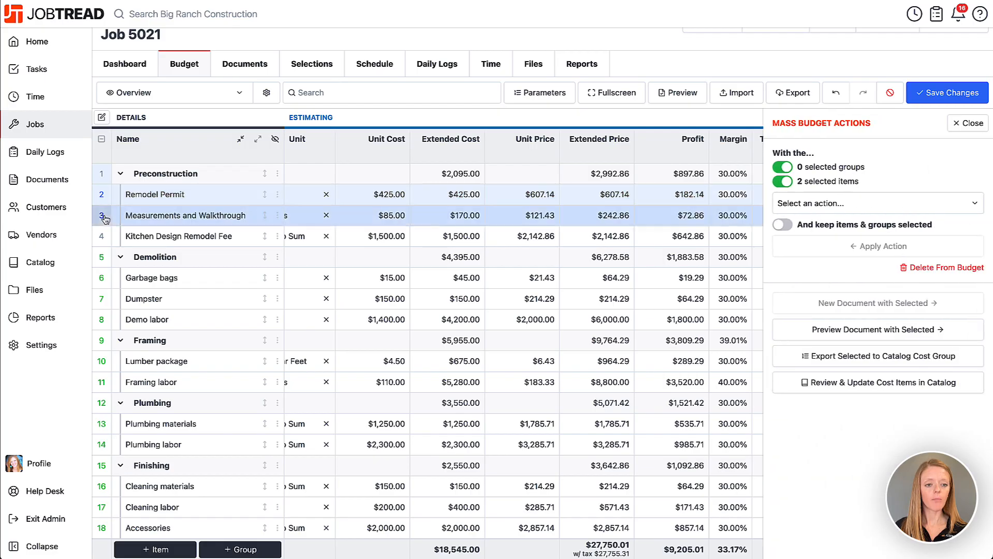
{"action": "left_click", "coordinate": [107, 258]}
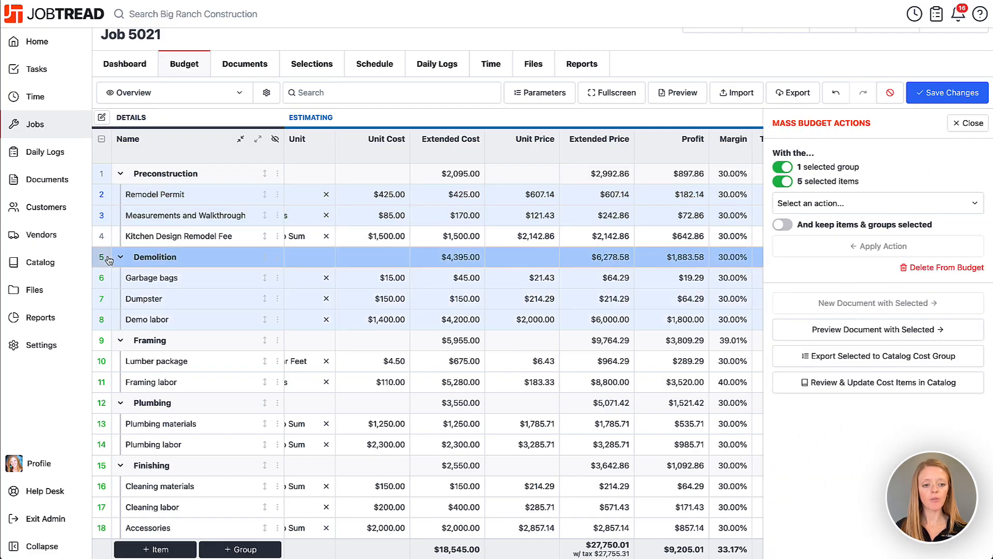
{"action": "left_click", "coordinate": [105, 149]}
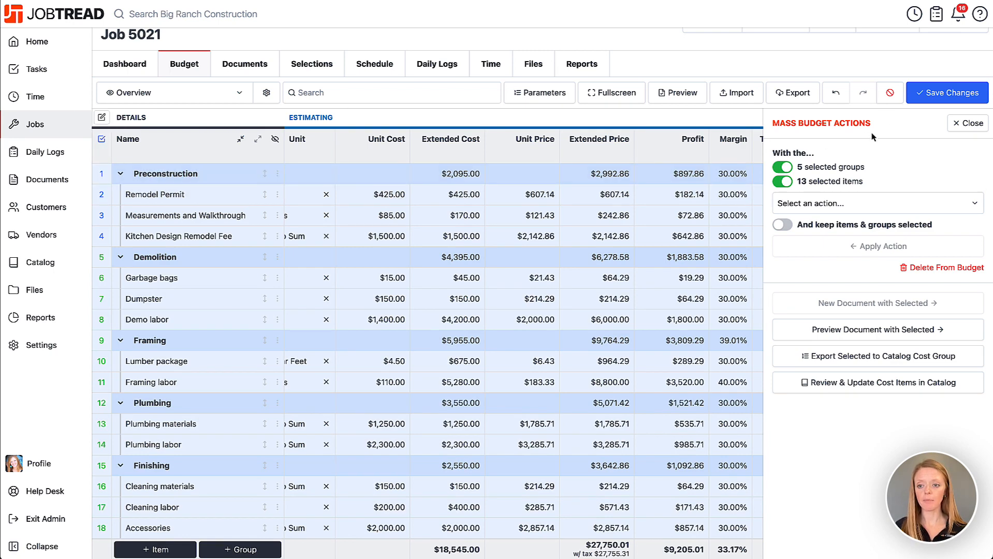
- Apply a mass action that sets the margin of all selected groups and items to 40%
{"action": "left_click", "coordinate": [871, 203]}
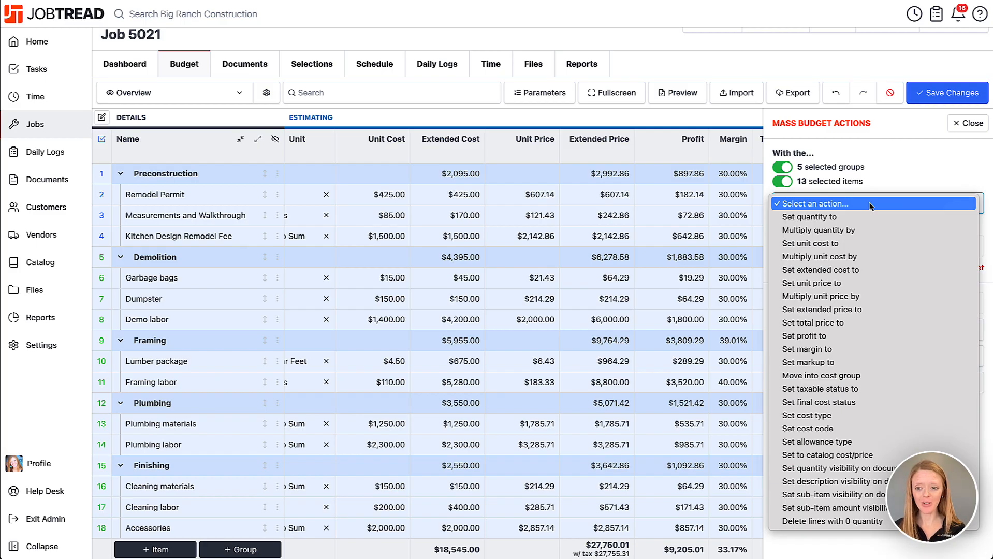
{"action": "left_click", "coordinate": [847, 352]}
{"action": "left_click", "coordinate": [877, 229]}
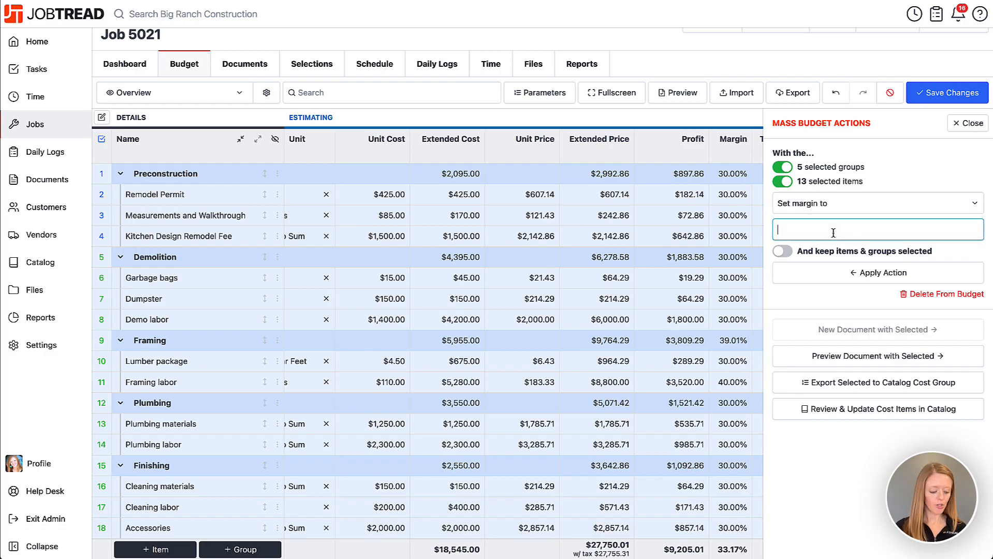
{"action": "type", "text": "40"}
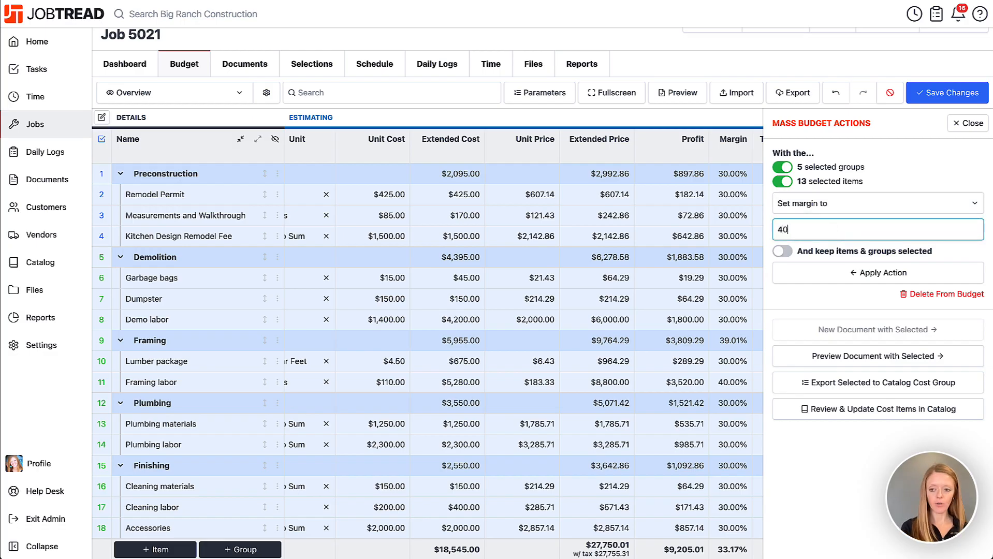
{"action": "left_click", "coordinate": [822, 273]}
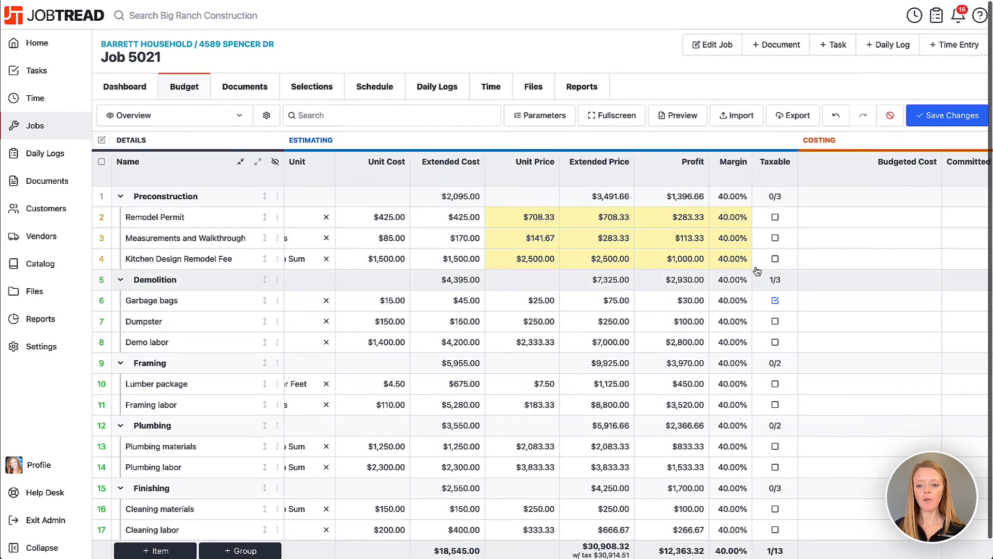
- Save the budget changes and expand all cost groups again
{"action": "left_click", "coordinate": [952, 115]}
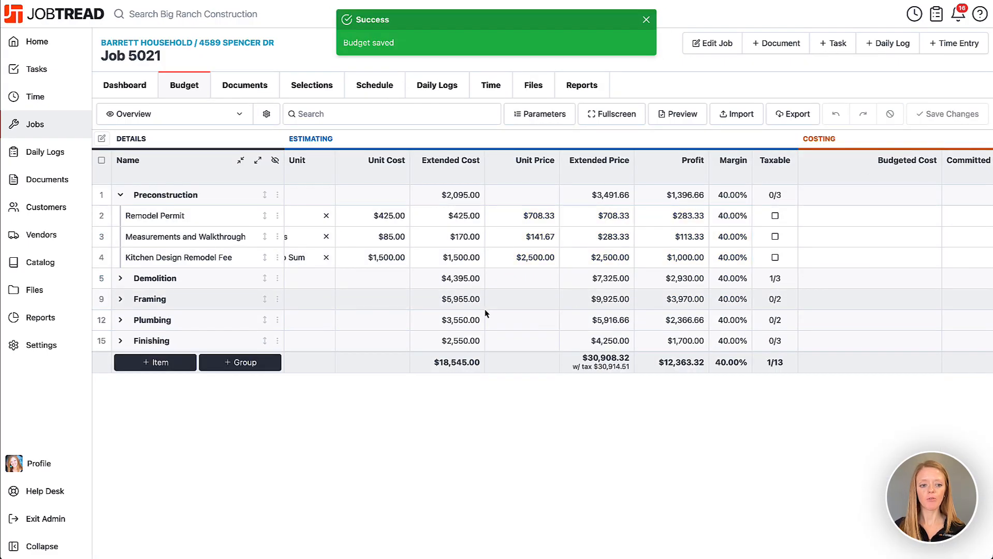
{"action": "left_click", "coordinate": [257, 161]}
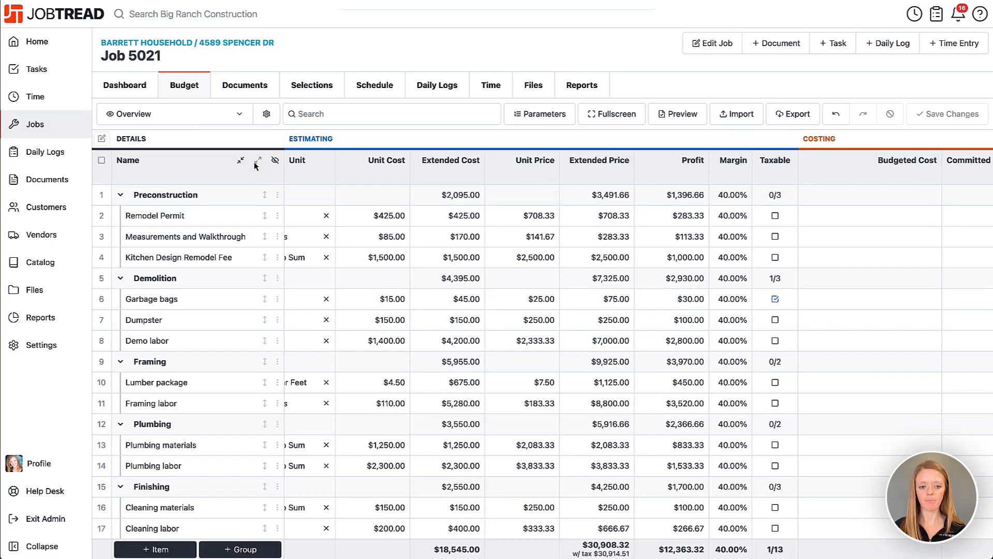
{"action": "scroll", "coordinate": [421, 235], "scroll_direction": "left", "scroll_amount": 8}
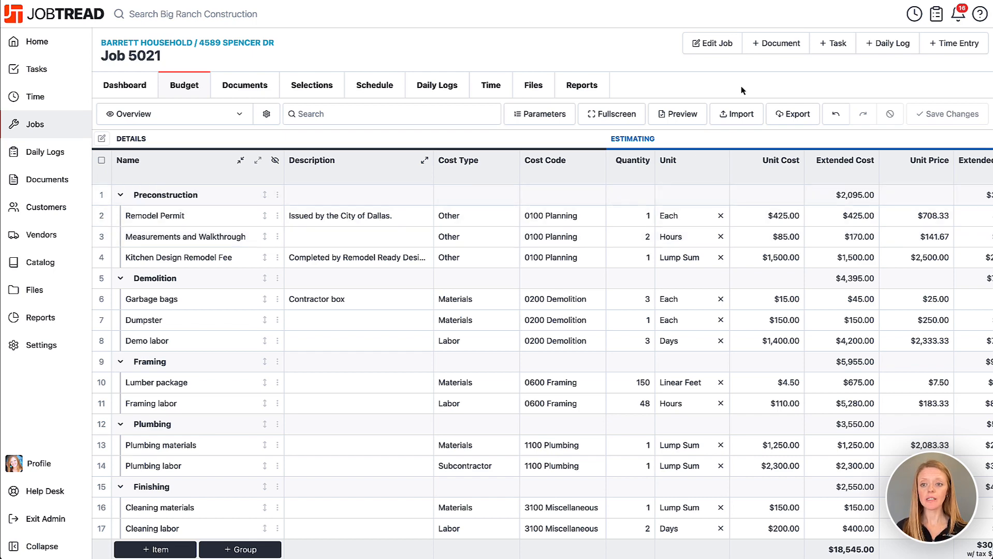
- Create a Proposal document from the budget with every item included and arranged by cost group
{"action": "left_click", "coordinate": [769, 45]}
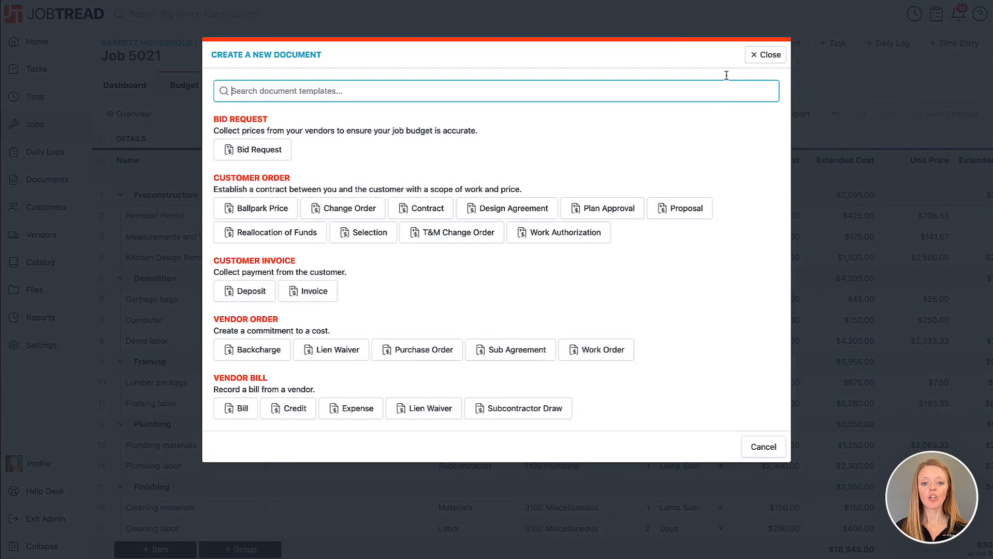
{"action": "left_click", "coordinate": [684, 209]}
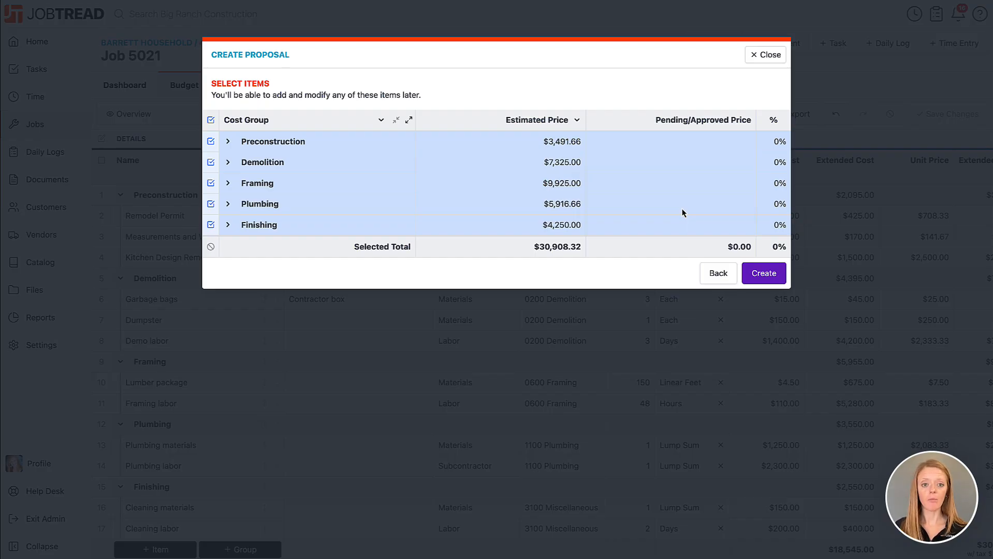
{"action": "left_click", "coordinate": [372, 120]}
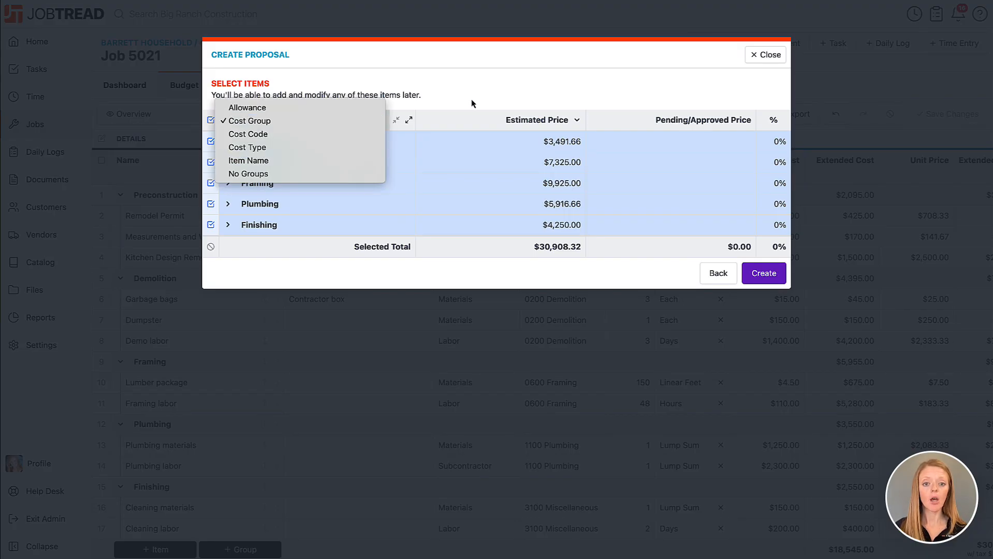
{"action": "left_click", "coordinate": [437, 113]}
{"action": "left_click", "coordinate": [409, 121]}
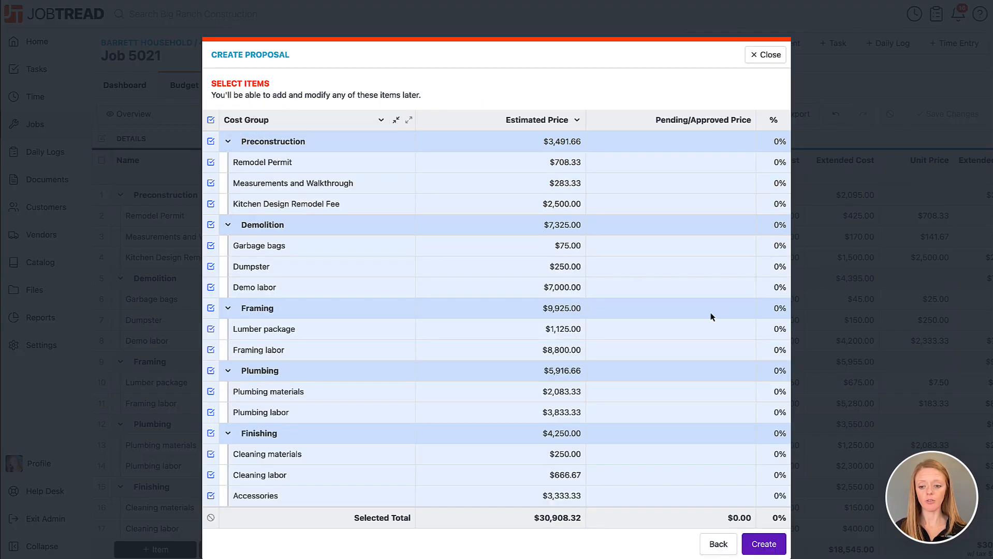
{"action": "left_click", "coordinate": [764, 543]}
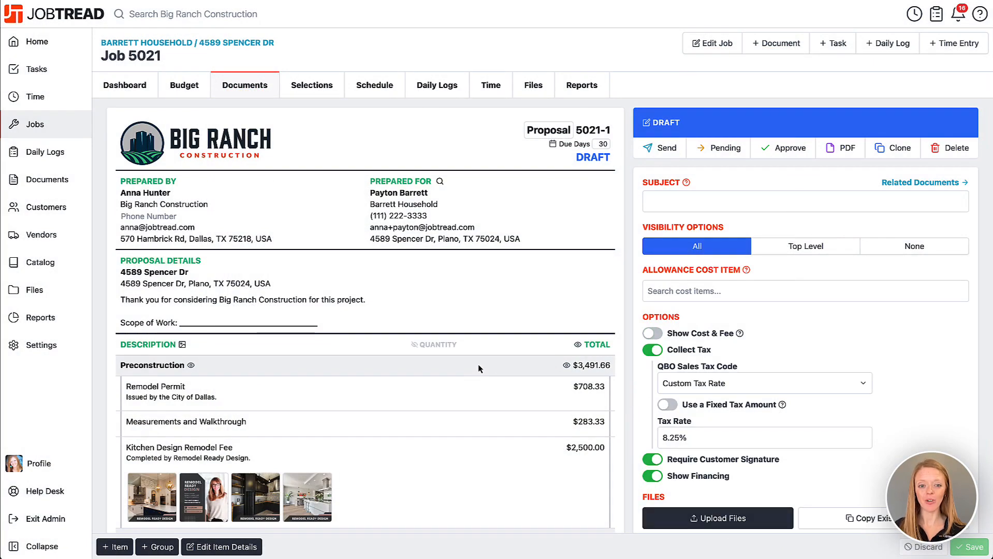
- Review the draft proposal's contact details and its introductory scope of work text
{"action": "scroll", "coordinate": [480, 367], "scroll_direction": "down", "scroll_amount": 1}
{"action": "left_click_drag", "start_coordinate": [409, 164], "coordinate": [362, 172]}
{"action": "left_click_drag", "start_coordinate": [271, 222], "coordinate": [120, 222]}
{"action": "left_click", "coordinate": [260, 239]}
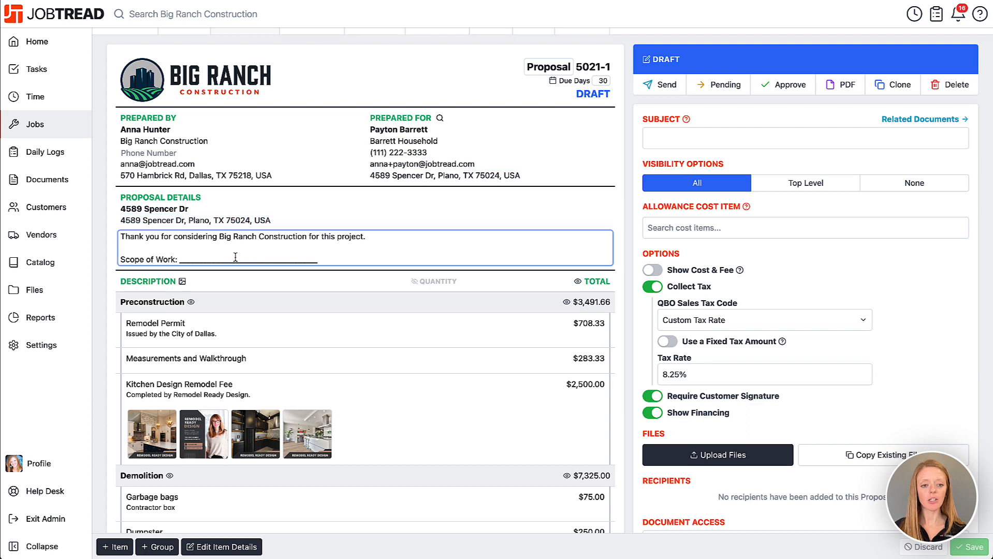
{"action": "left_click_drag", "start_coordinate": [235, 259], "coordinate": [324, 263]}
{"action": "left_click", "coordinate": [325, 261]}
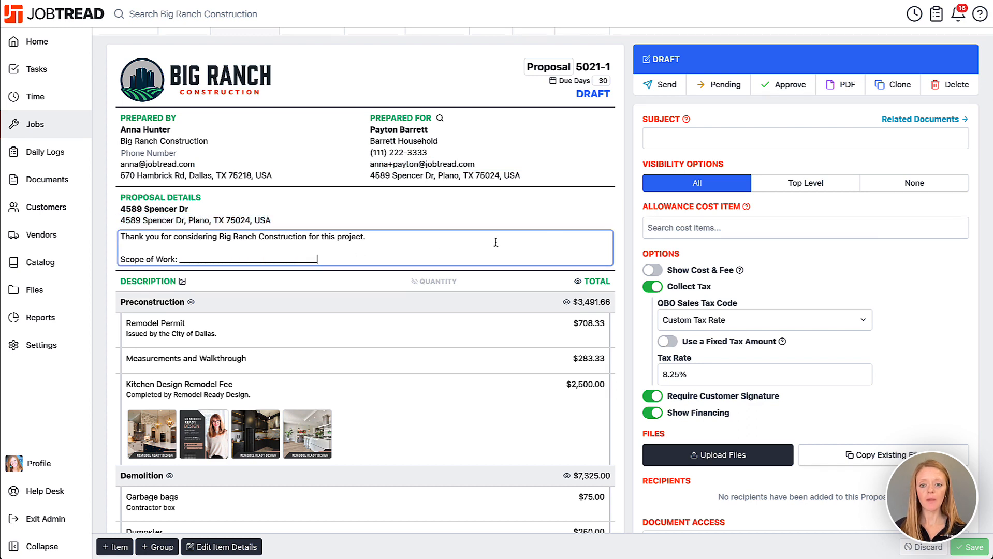
{"action": "left_click", "coordinate": [624, 209]}
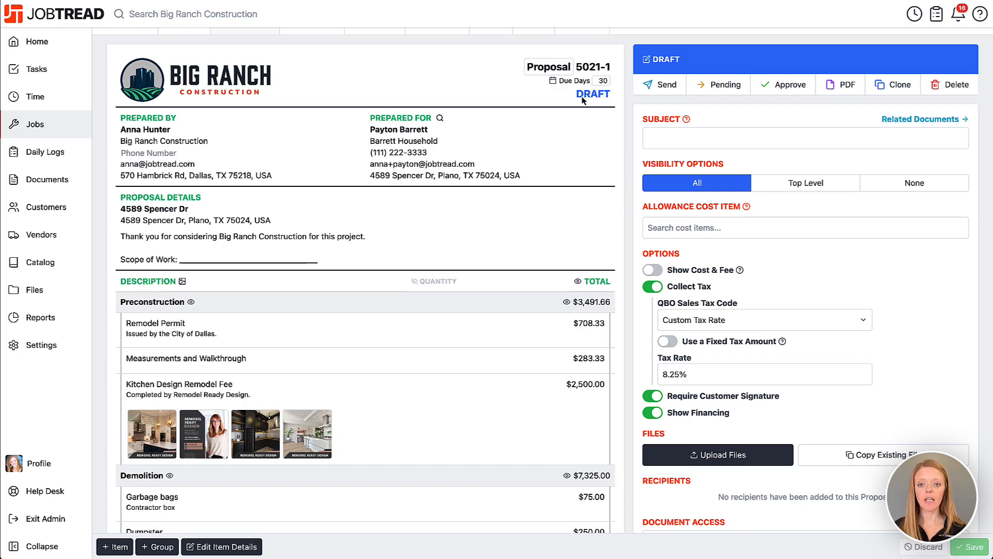
- Switch the proposal from due days to an issue date with an expiration date, and hide the line item files
{"action": "left_click", "coordinate": [552, 81]}
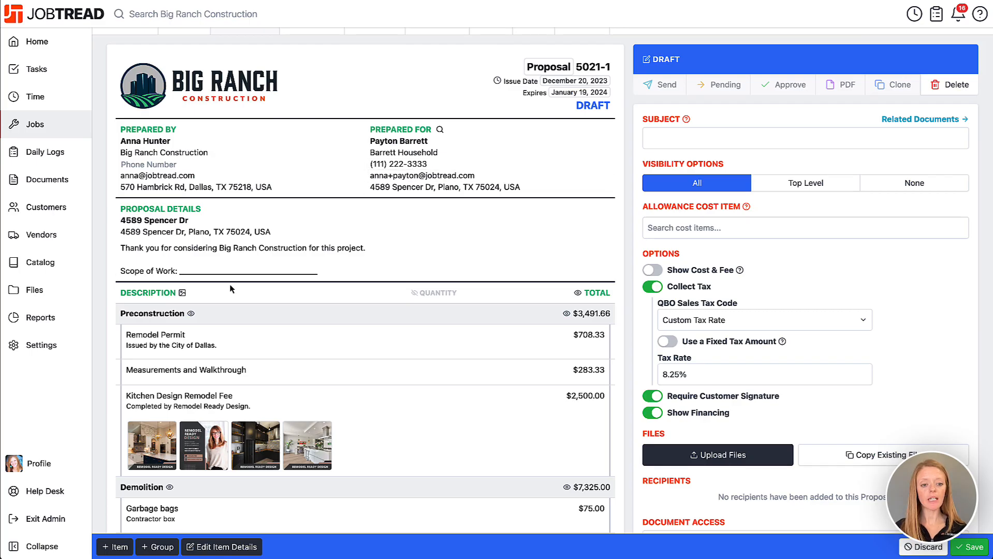
{"action": "scroll", "coordinate": [231, 284], "scroll_direction": "down", "scroll_amount": 3}
{"action": "left_click", "coordinate": [183, 153]}
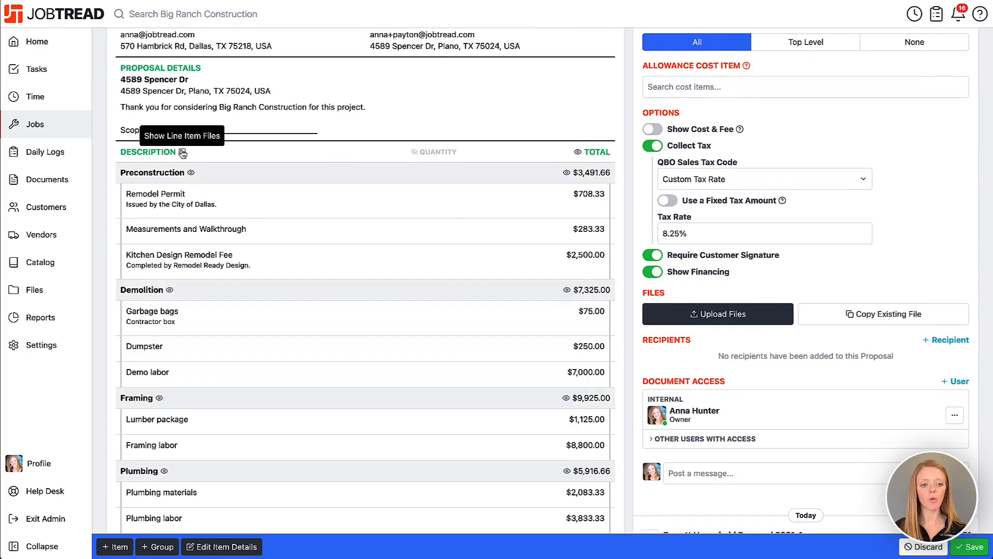
- Show the line item files on the proposal, and switch the quantity and unit price columns on and back off
{"action": "left_click", "coordinate": [183, 153]}
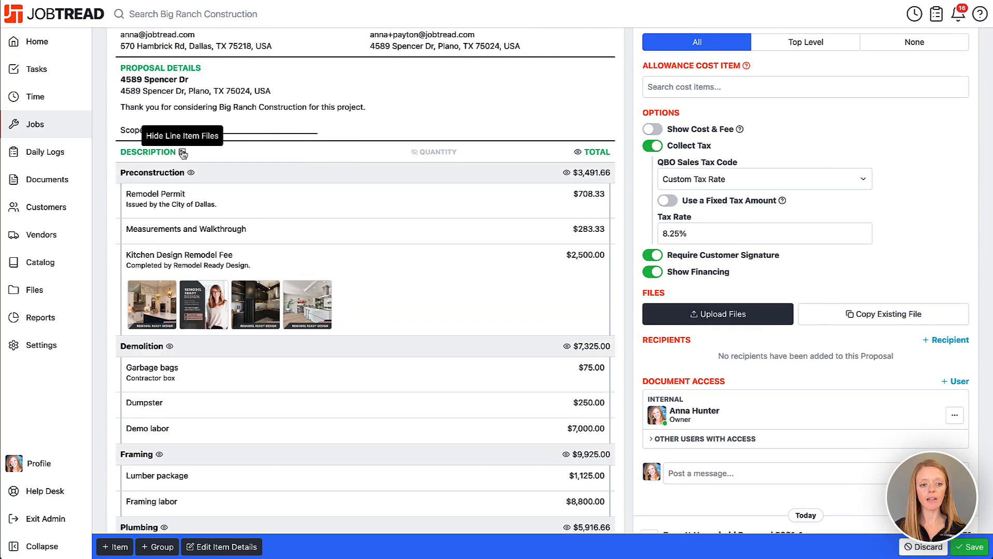
{"action": "left_click", "coordinate": [432, 155]}
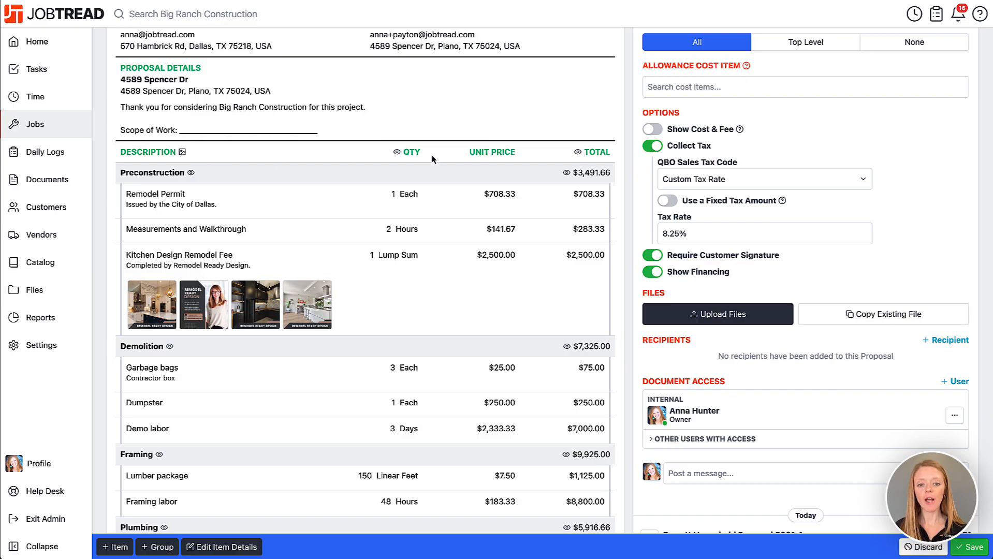
{"action": "left_click", "coordinate": [396, 153]}
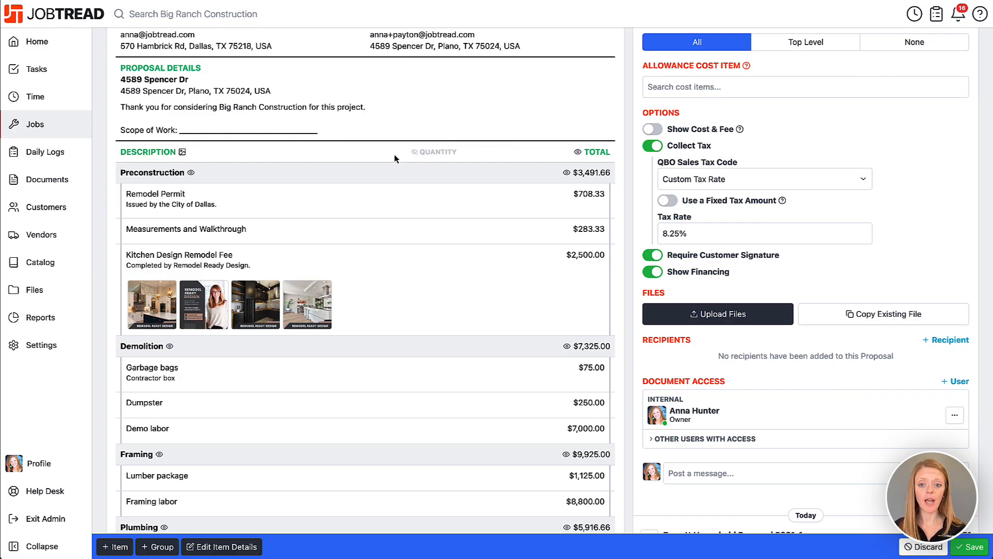
- Hide the line item totals, check the proposal's pricing layout, and show the totals again
{"action": "left_click", "coordinate": [578, 152]}
{"action": "scroll", "coordinate": [591, 254], "scroll_direction": "down", "scroll_amount": 3}
{"action": "scroll", "coordinate": [591, 255], "scroll_direction": "down", "scroll_amount": 5}
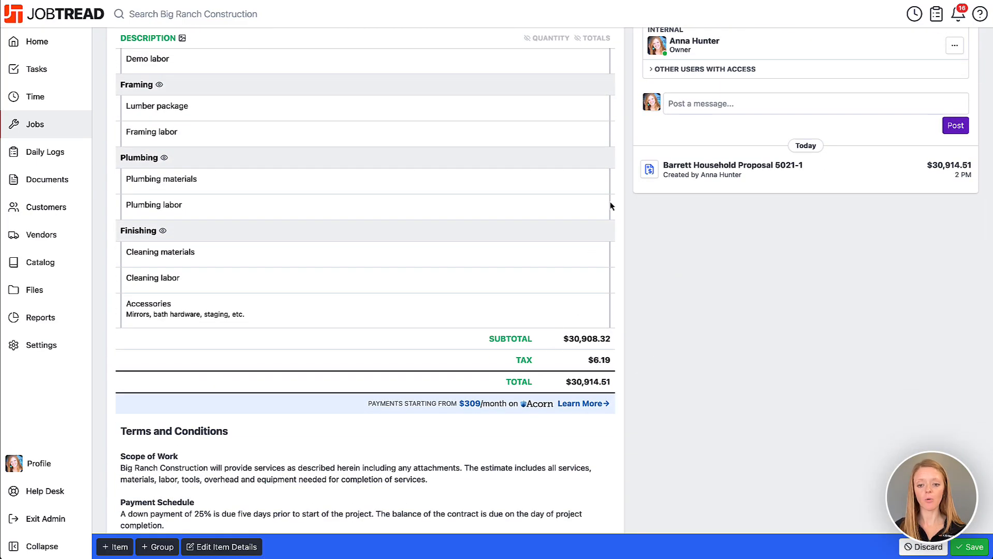
{"action": "scroll", "coordinate": [619, 142], "scroll_direction": "up", "scroll_amount": 7}
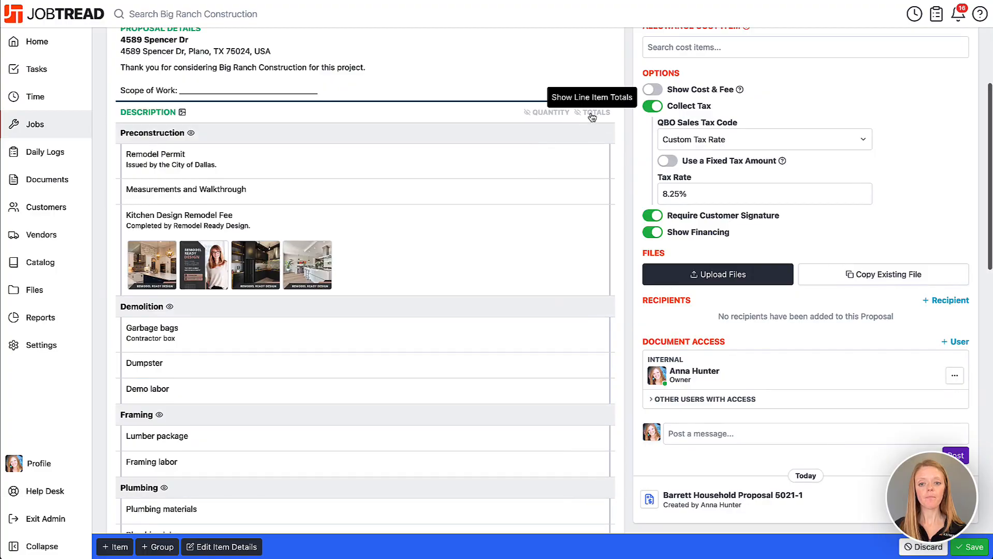
{"action": "left_click", "coordinate": [592, 115]}
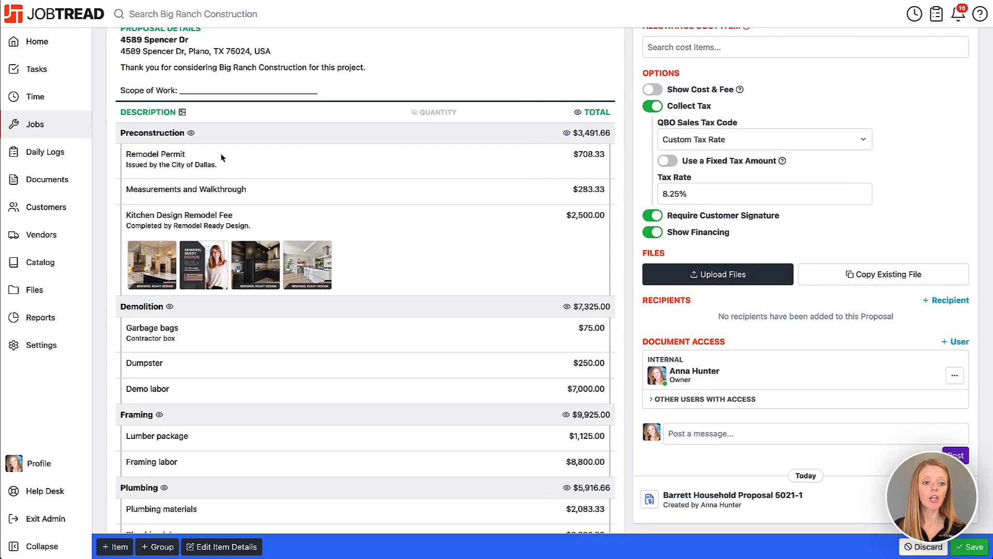
- Hide the sub items of the Preconstruction and Demolition groups, and show them again
{"action": "left_click", "coordinate": [191, 134]}
{"action": "left_click", "coordinate": [167, 154]}
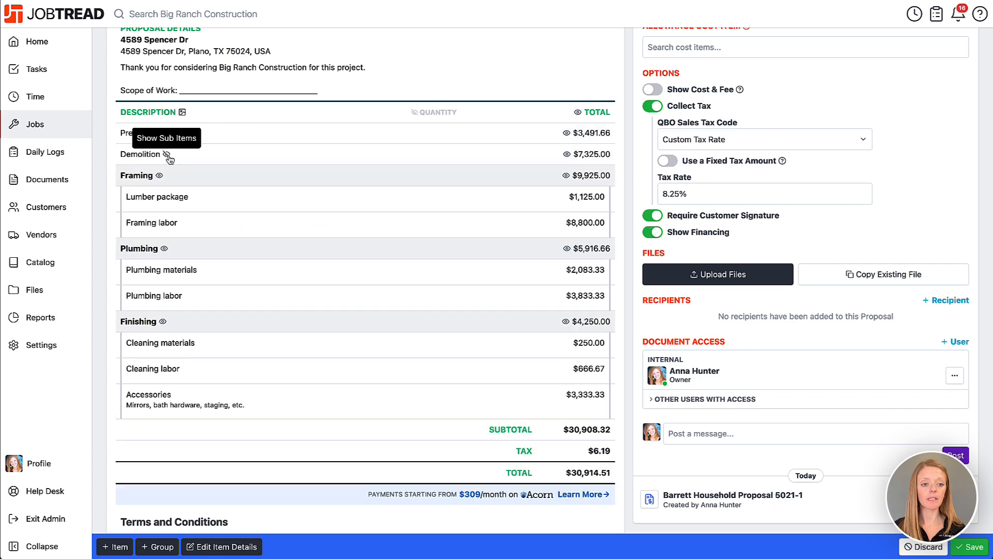
{"action": "left_click", "coordinate": [166, 154]}
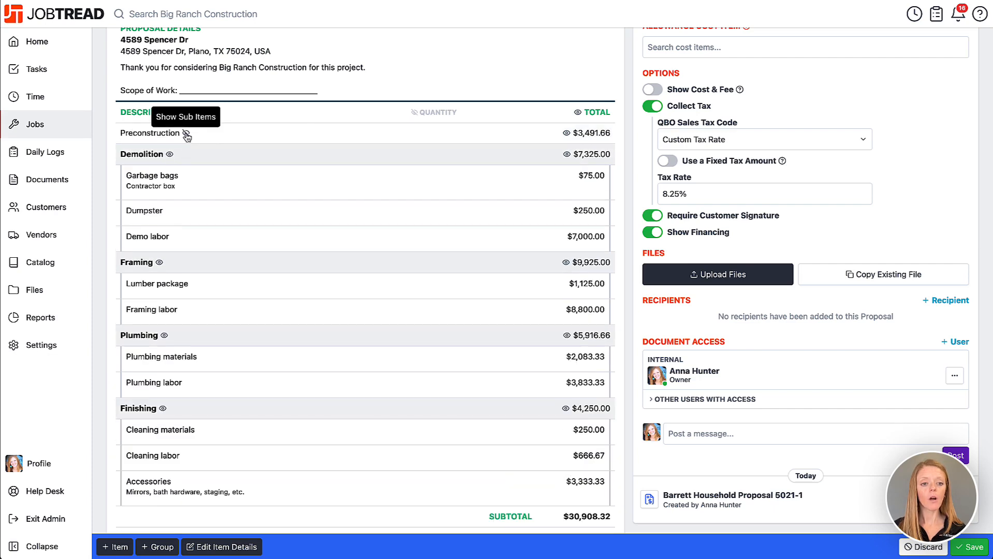
{"action": "left_click", "coordinate": [186, 133]}
- Hide the sub item totals for the Preconstruction, Demolition, Framing, Plumbing and Finishing groups
{"action": "left_click", "coordinate": [567, 133]}
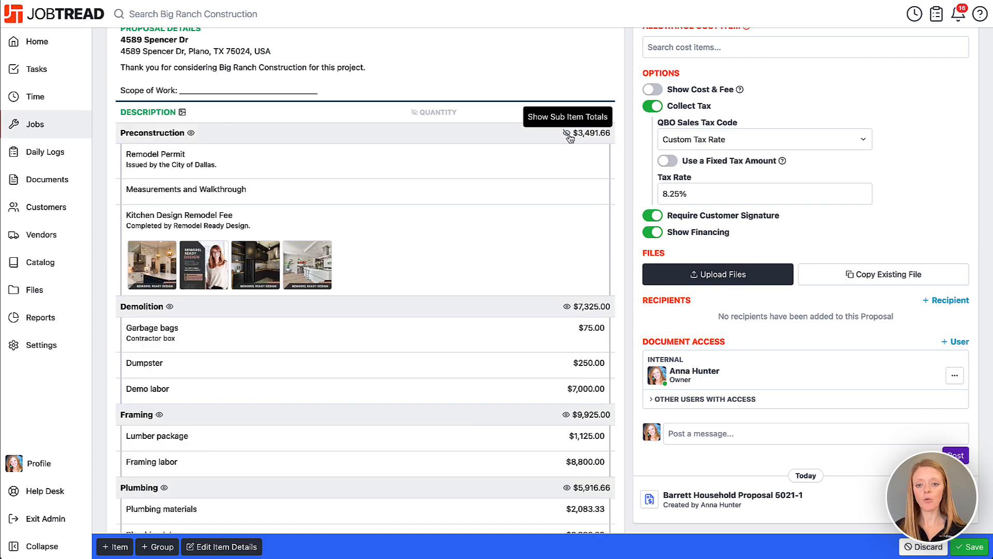
{"action": "left_click", "coordinate": [568, 308]}
{"action": "scroll", "coordinate": [570, 309], "scroll_direction": "down", "scroll_amount": 3}
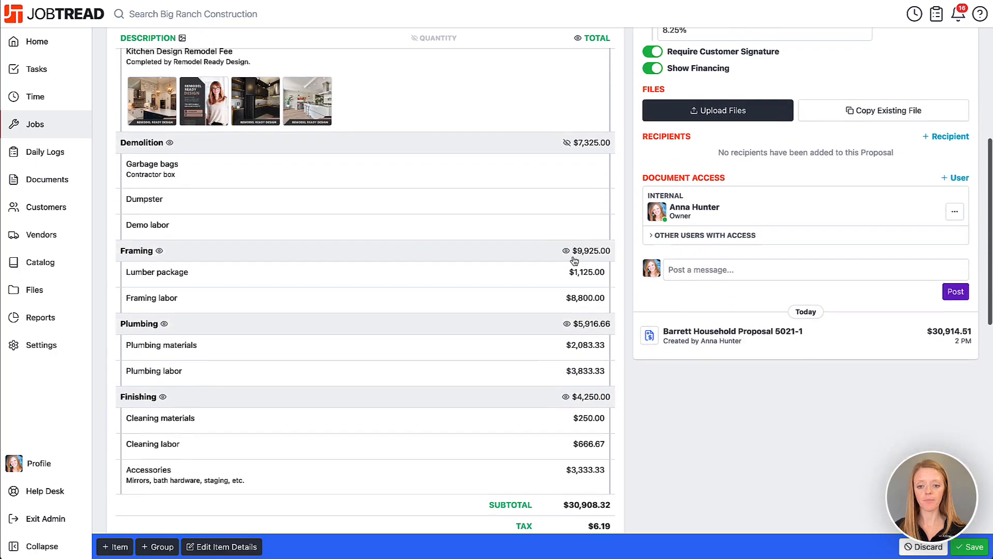
{"action": "left_click", "coordinate": [566, 250]}
{"action": "left_click", "coordinate": [568, 325]}
{"action": "scroll", "coordinate": [562, 305], "scroll_direction": "down", "scroll_amount": 2}
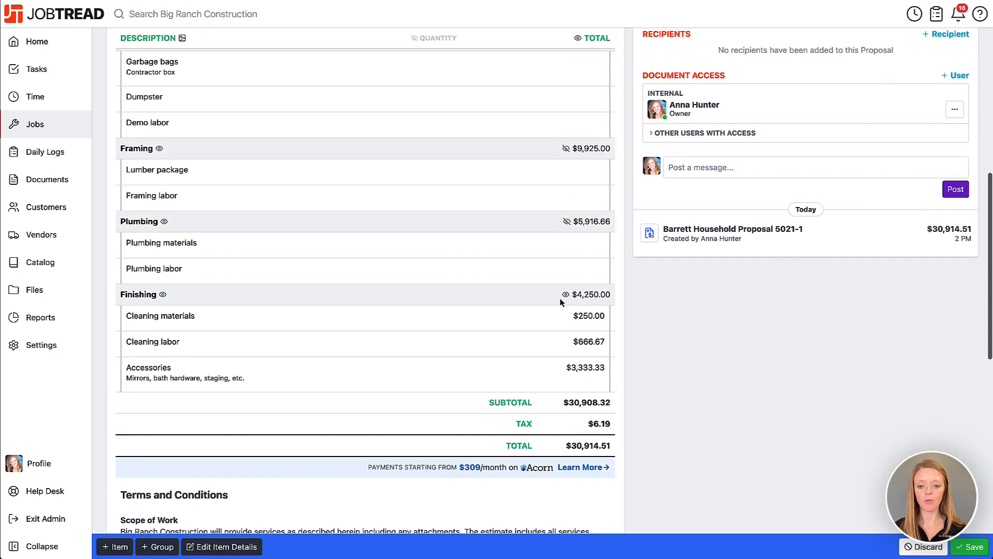
{"action": "left_click", "coordinate": [565, 295]}
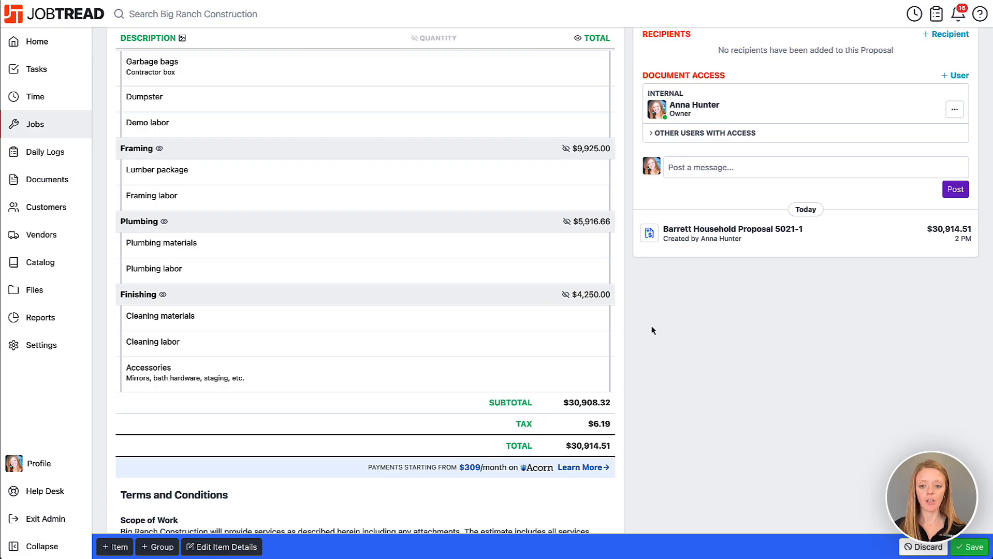
- Review the proposal's terms and conditions and the customer signature block
{"action": "scroll", "coordinate": [652, 330], "scroll_direction": "down", "scroll_amount": 5}
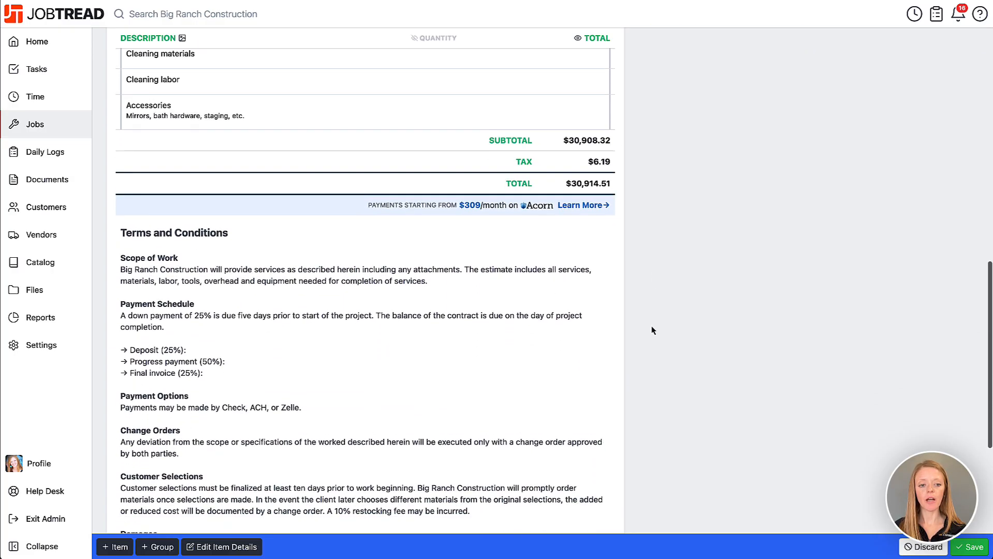
{"action": "scroll", "coordinate": [652, 331], "scroll_direction": "down", "scroll_amount": 4}
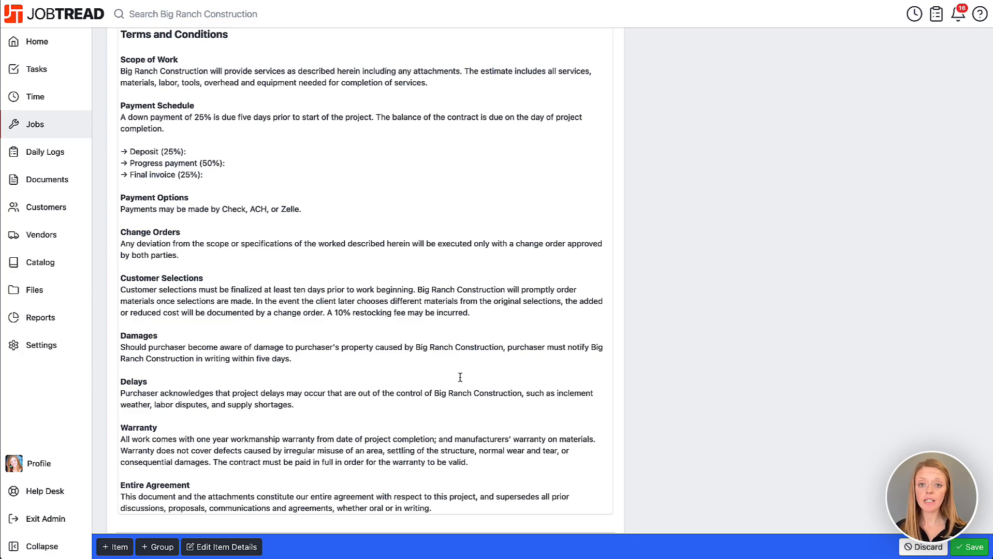
{"action": "scroll", "coordinate": [432, 315], "scroll_direction": "down", "scroll_amount": 3}
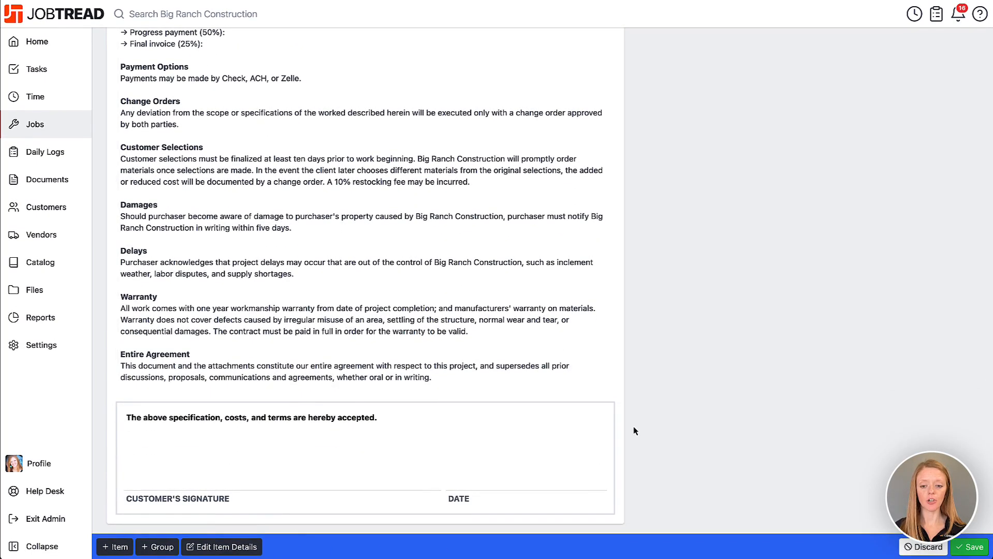
{"action": "scroll", "coordinate": [753, 309], "scroll_direction": "up", "scroll_amount": 15}
{"action": "scroll", "coordinate": [755, 306], "scroll_direction": "up", "scroll_amount": 8}
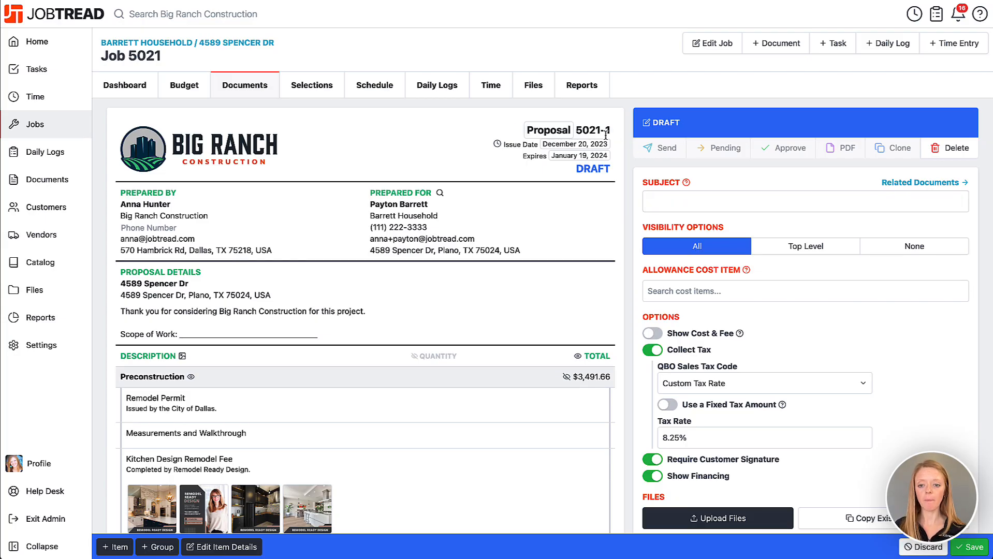
- Turn on Show Cost & Fee, check how the proposal totals are broken down, and turn it off again
{"action": "scroll", "coordinate": [766, 319], "scroll_direction": "down", "scroll_amount": 2}
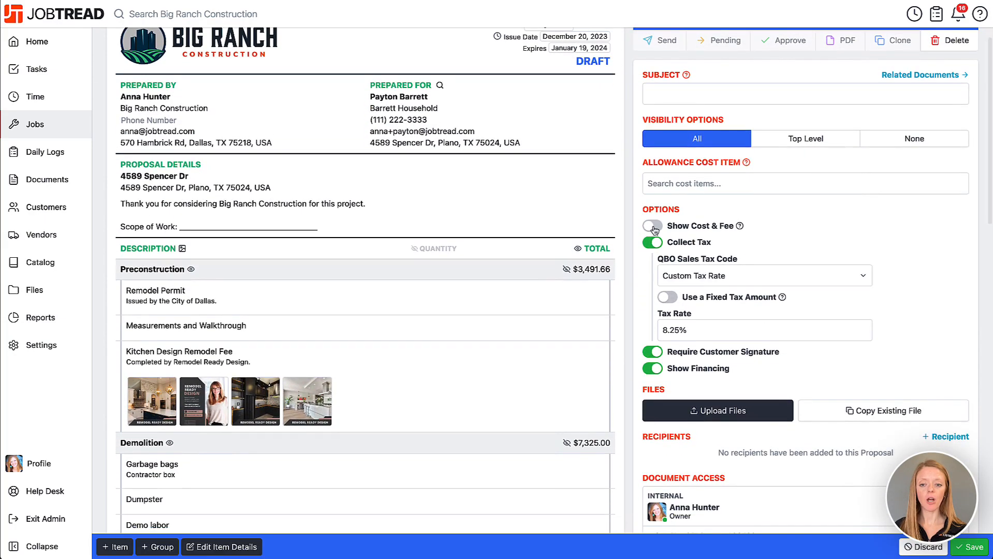
{"action": "left_click", "coordinate": [654, 227]}
{"action": "scroll", "coordinate": [629, 357], "scroll_direction": "down", "scroll_amount": 9}
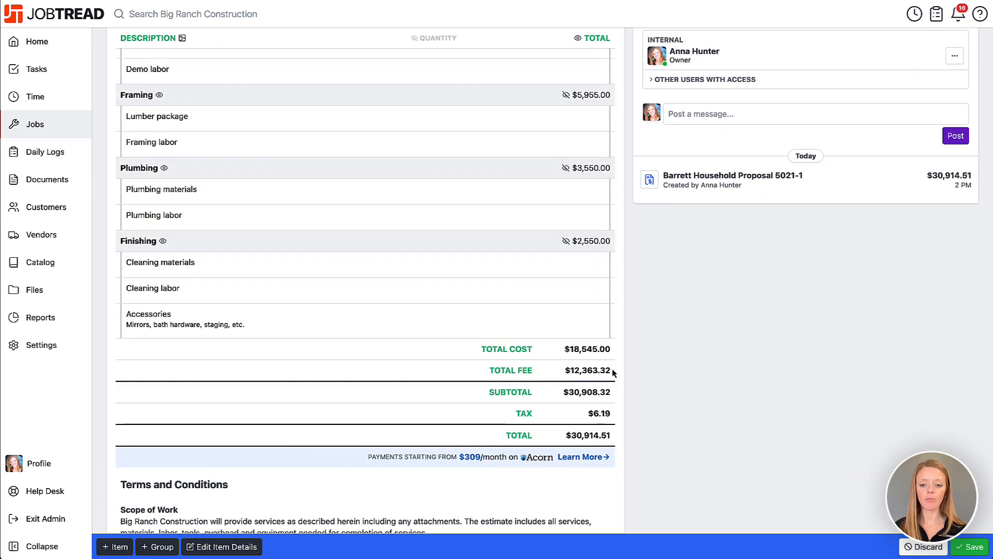
{"action": "scroll", "coordinate": [667, 191], "scroll_direction": "up", "scroll_amount": 5}
{"action": "scroll", "coordinate": [667, 191], "scroll_direction": "up", "scroll_amount": 3}
{"action": "left_click", "coordinate": [652, 168]}
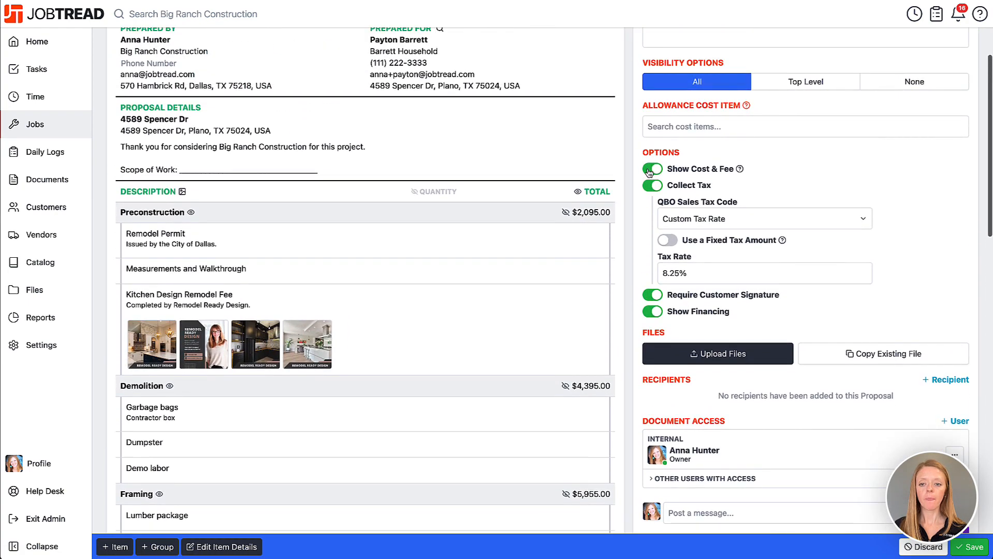
- Save the draft proposal, start sending it, and add the household's other homeowner as a recipient with a required signature
{"action": "scroll", "coordinate": [686, 317], "scroll_direction": "down", "scroll_amount": 1}
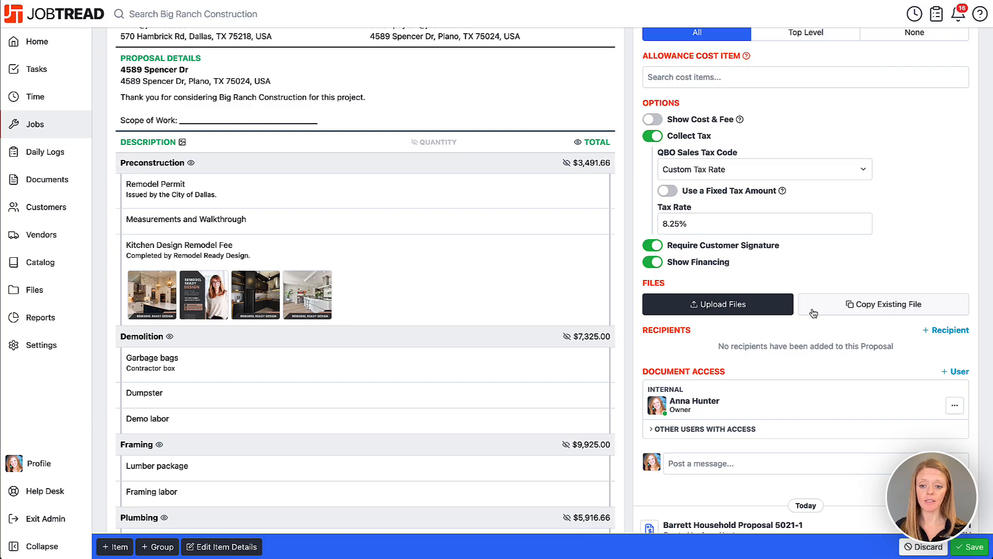
{"action": "scroll", "coordinate": [814, 317], "scroll_direction": "up", "scroll_amount": 4}
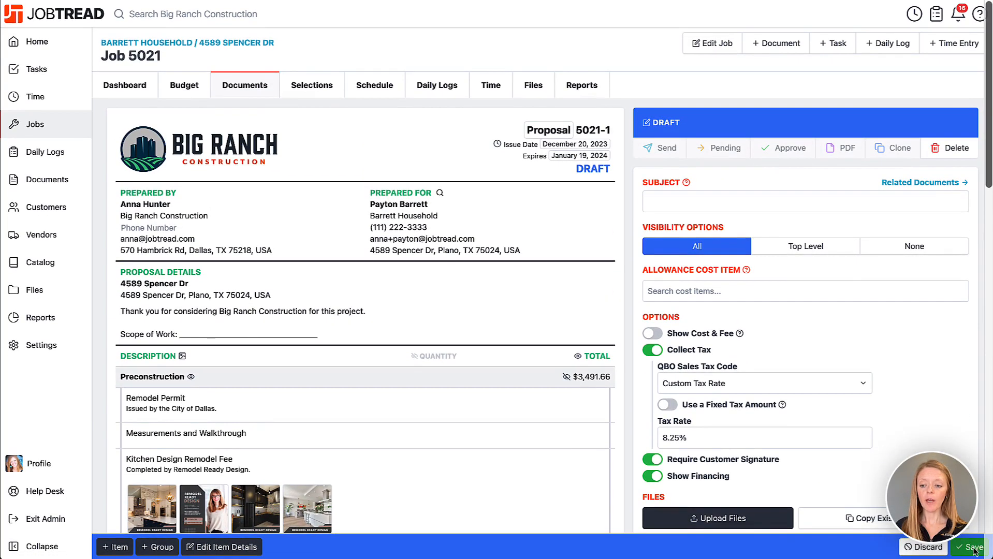
{"action": "left_click", "coordinate": [664, 150]}
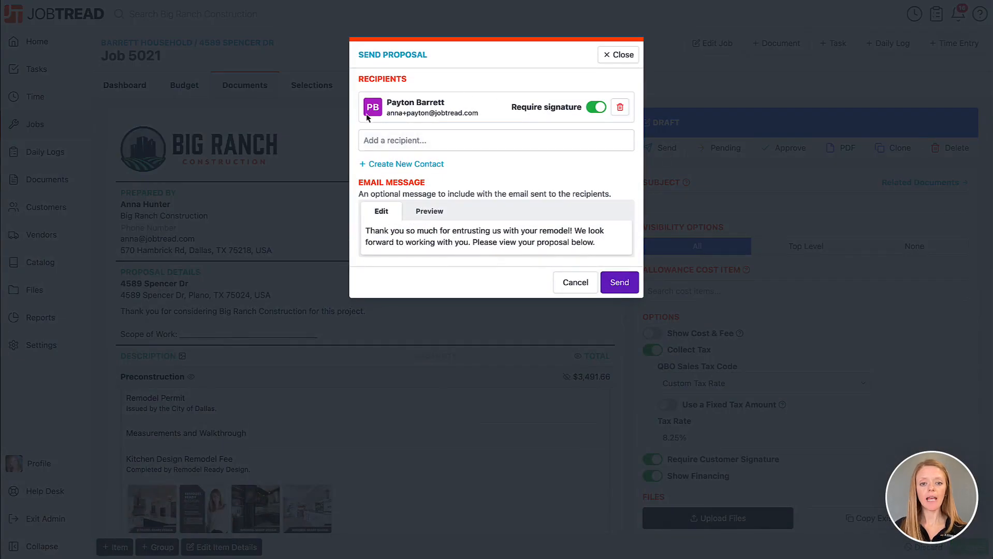
{"action": "left_click", "coordinate": [470, 140]}
{"action": "scroll", "coordinate": [443, 367], "scroll_direction": "down", "scroll_amount": 2}
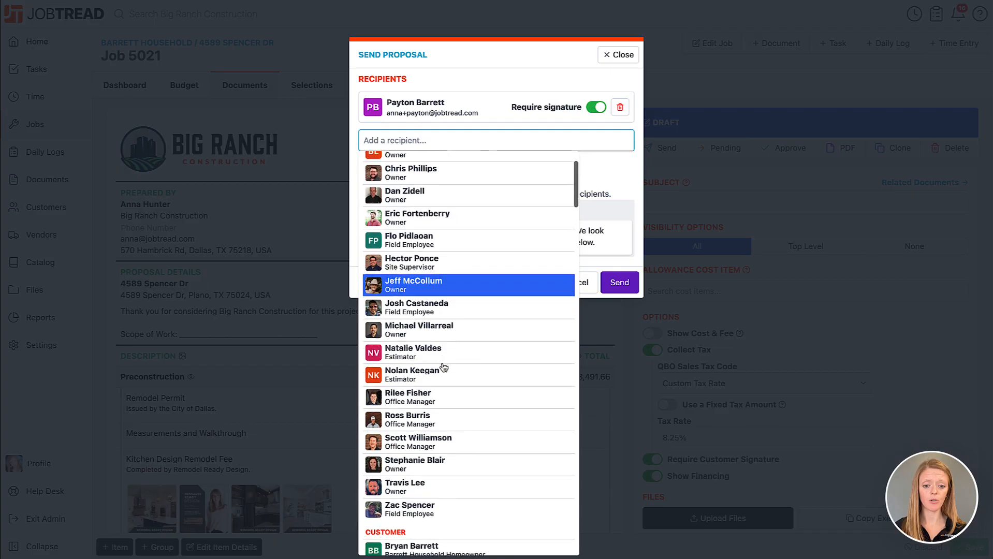
{"action": "scroll", "coordinate": [444, 367], "scroll_direction": "down", "scroll_amount": 2}
{"action": "left_click", "coordinate": [433, 443]}
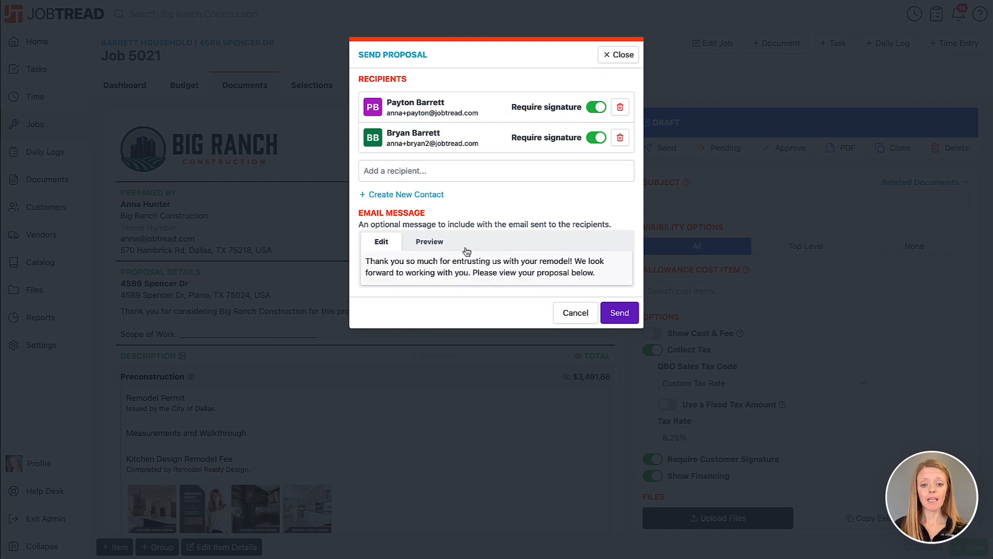
- Check the prefilled email message and send the proposal to both recipients
{"action": "left_click_drag", "start_coordinate": [418, 261], "coordinate": [504, 270]}
{"action": "left_click", "coordinate": [505, 269]}
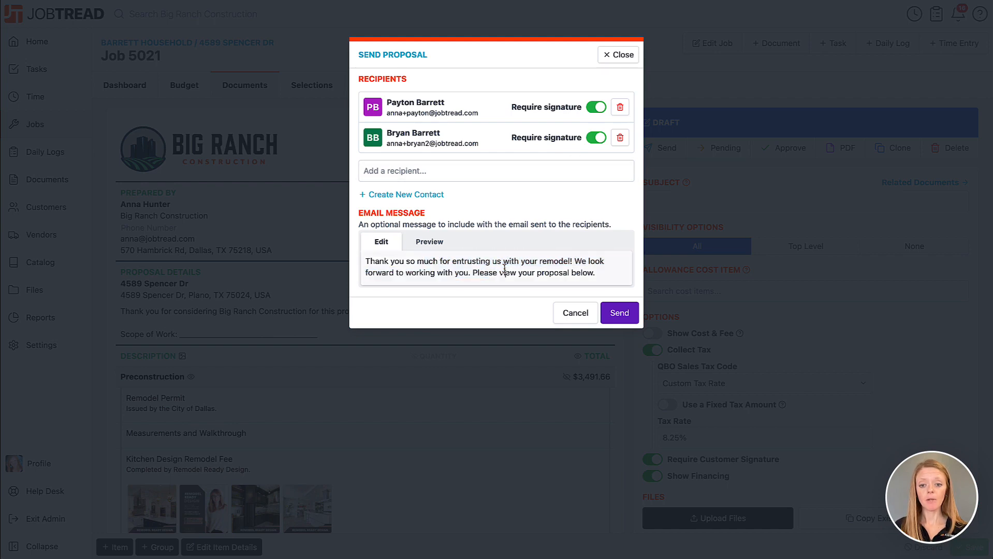
{"action": "left_click", "coordinate": [626, 315]}
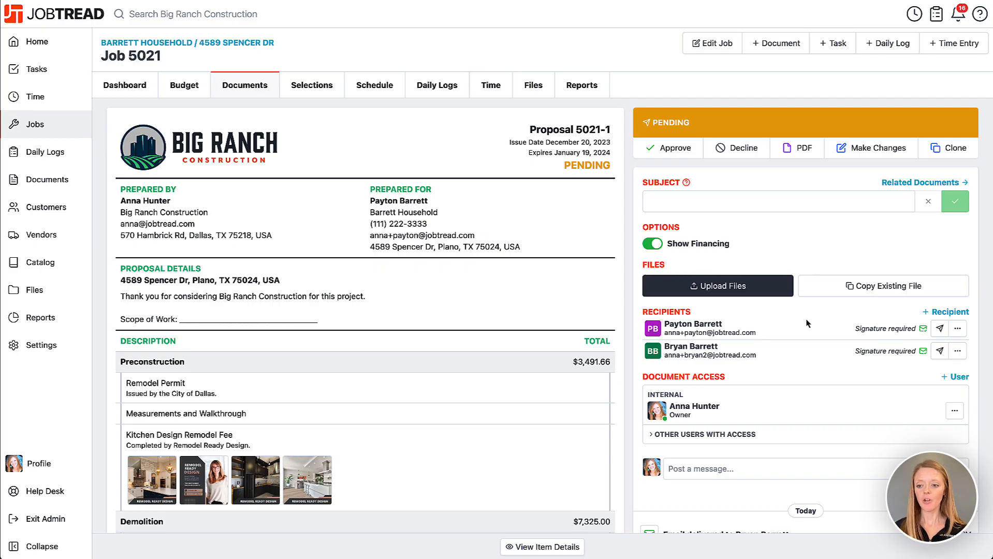
- Check the email delivery status for the recipients and the options available for the first recipient
{"action": "mouse_move", "coordinate": [924, 334]}
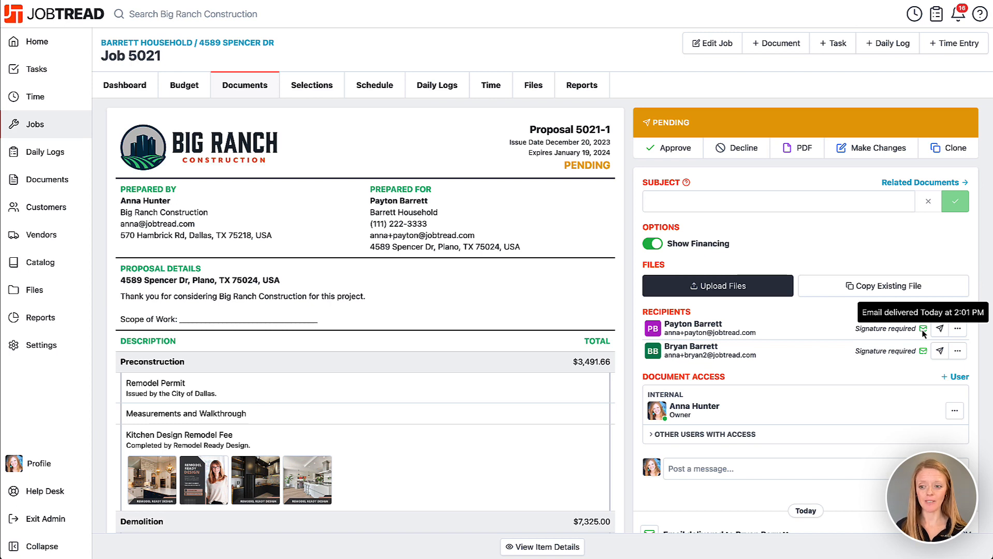
{"action": "mouse_move", "coordinate": [924, 357]}
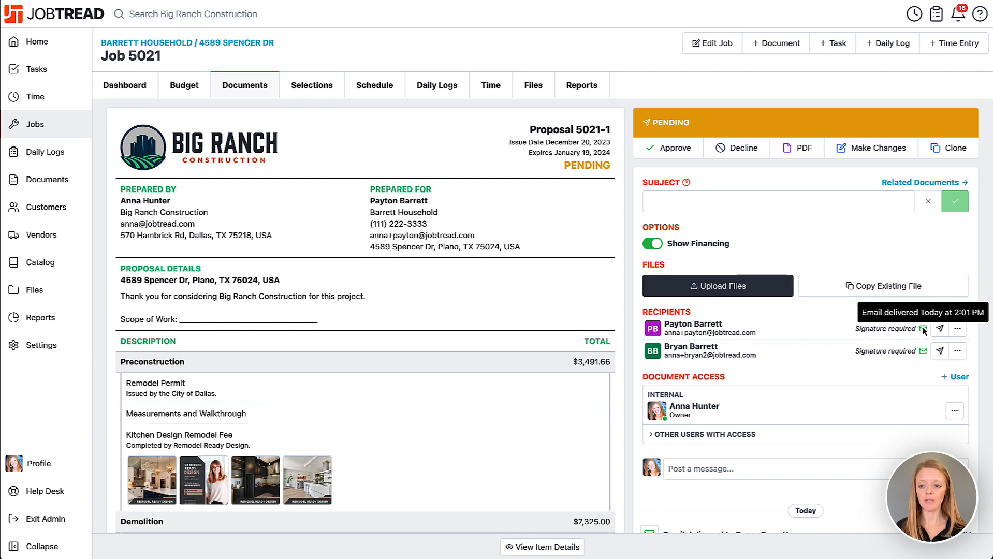
{"action": "left_click", "coordinate": [957, 329]}
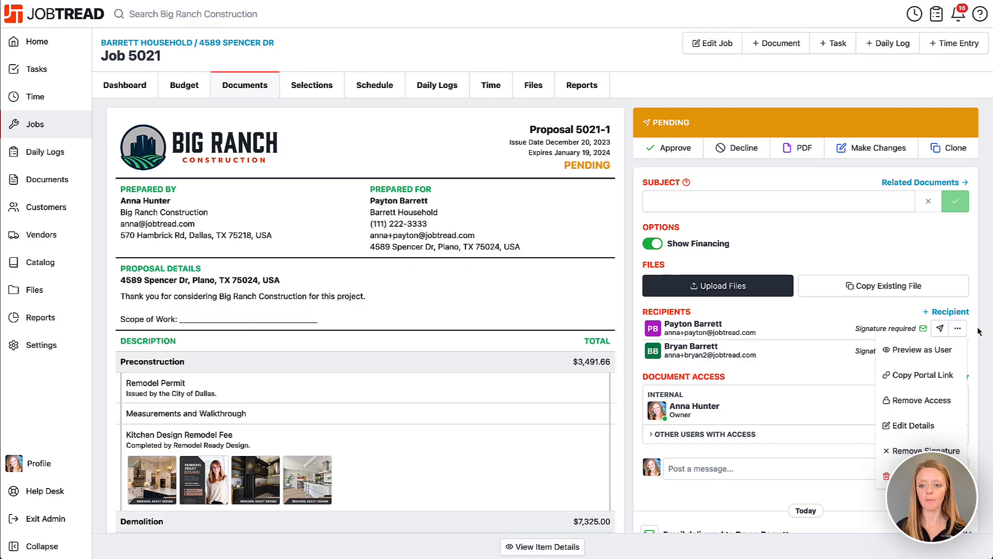
{"action": "left_click", "coordinate": [977, 330]}
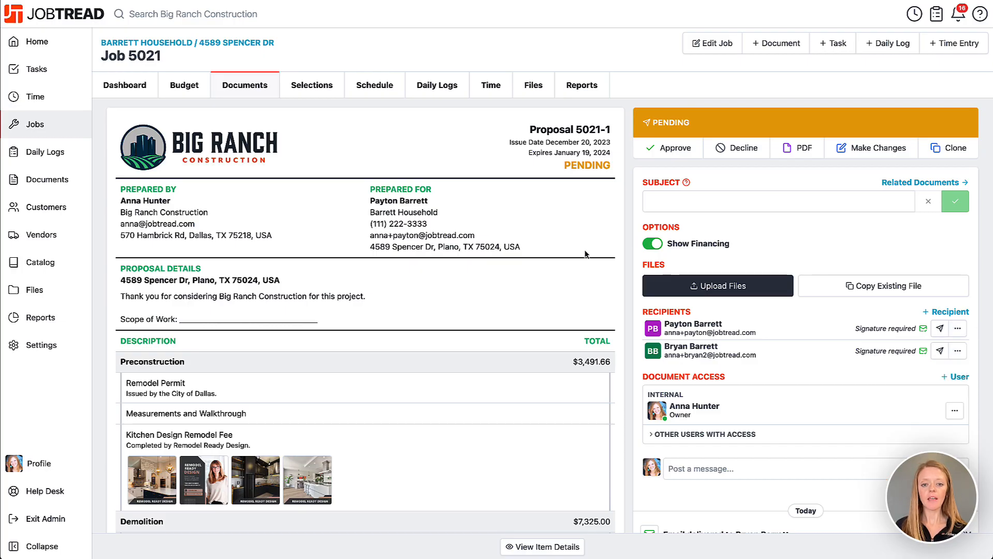
- Draw a signature for each of the two customers at the end of the proposal and submit the signed document
{"action": "scroll", "coordinate": [590, 254], "scroll_direction": "down", "scroll_amount": 10}
{"action": "scroll", "coordinate": [600, 314], "scroll_direction": "down", "scroll_amount": 12}
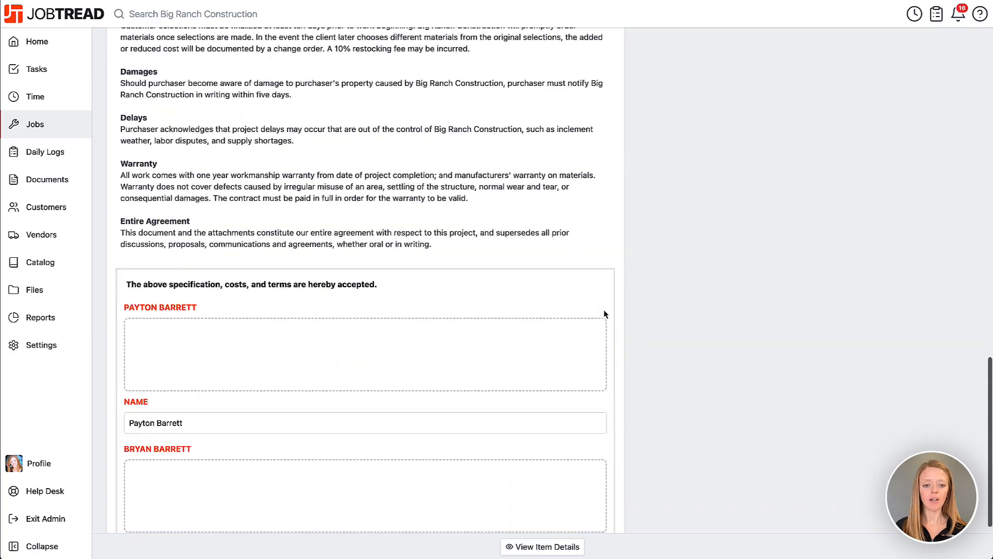
{"action": "left_click_drag", "start_coordinate": [198, 299], "coordinate": [382, 308]}
{"action": "mouse_move", "coordinate": [226, 422]}
{"action": "left_mouse_down"}
{"action": "mouse_move", "coordinate": [260, 435]}
{"action": "mouse_move", "coordinate": [371, 441]}
{"action": "left_mouse_up"}
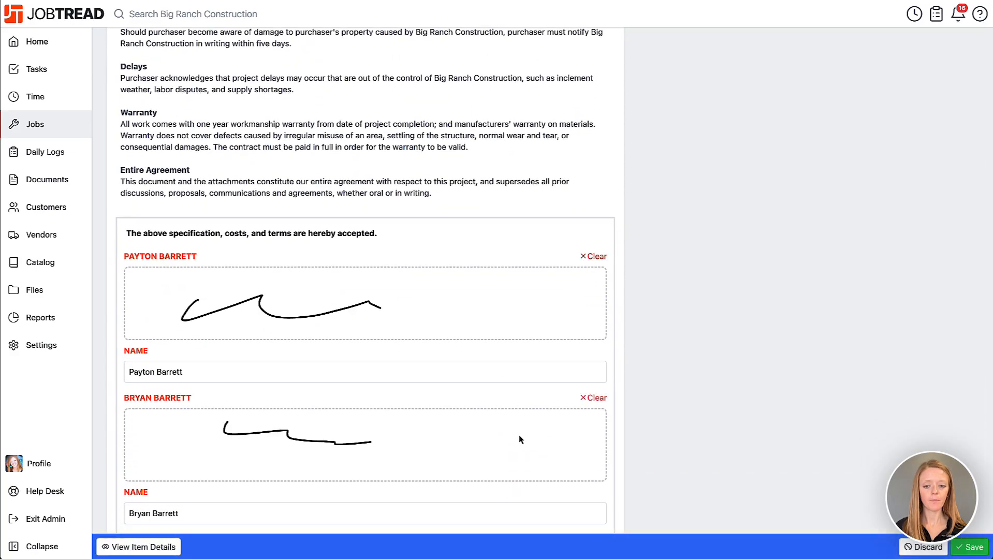
{"action": "scroll", "coordinate": [518, 435], "scroll_direction": "down", "scroll_amount": 1}
{"action": "left_click", "coordinate": [547, 505]}
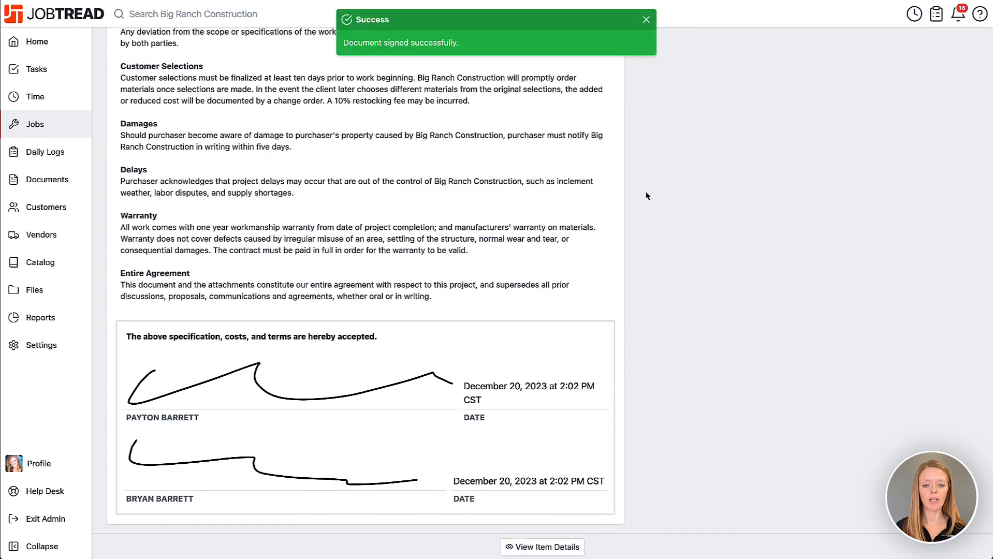
- Check the signed proposal's status and open the job's budget
{"action": "scroll", "coordinate": [647, 195], "scroll_direction": "up", "scroll_amount": 10}
{"action": "scroll", "coordinate": [646, 196], "scroll_direction": "up", "scroll_amount": 10}
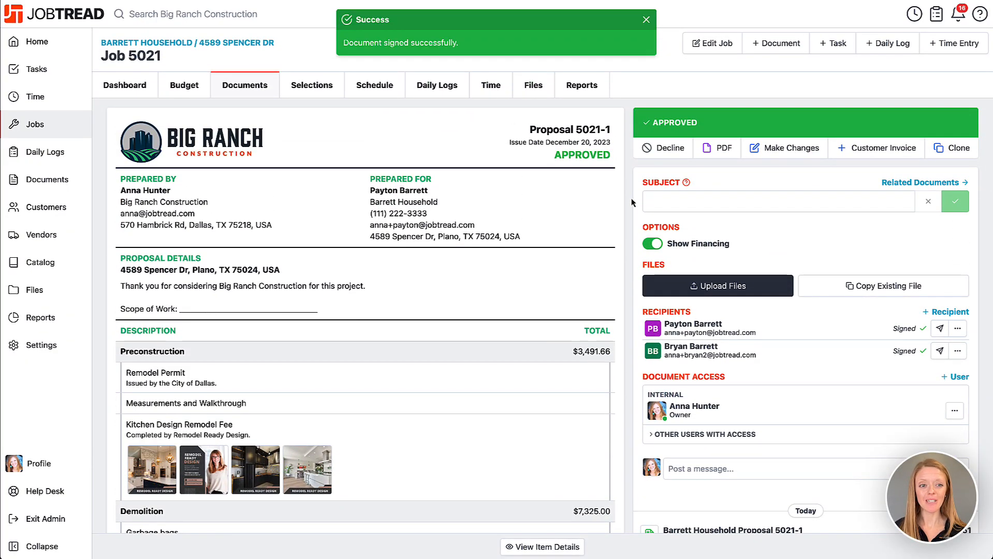
{"action": "left_click", "coordinate": [183, 88]}
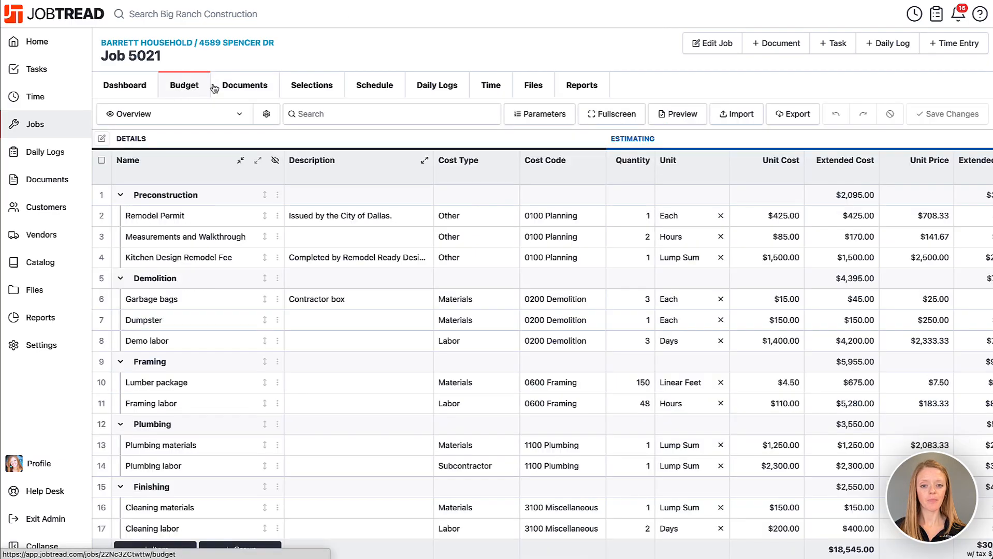
- Check which document the Remodel Permit's budgeted cost comes from in the costing section, and collapse its details again
{"action": "scroll", "coordinate": [582, 205], "scroll_direction": "right", "scroll_amount": 5}
{"action": "scroll", "coordinate": [582, 205], "scroll_direction": "right", "scroll_amount": 3}
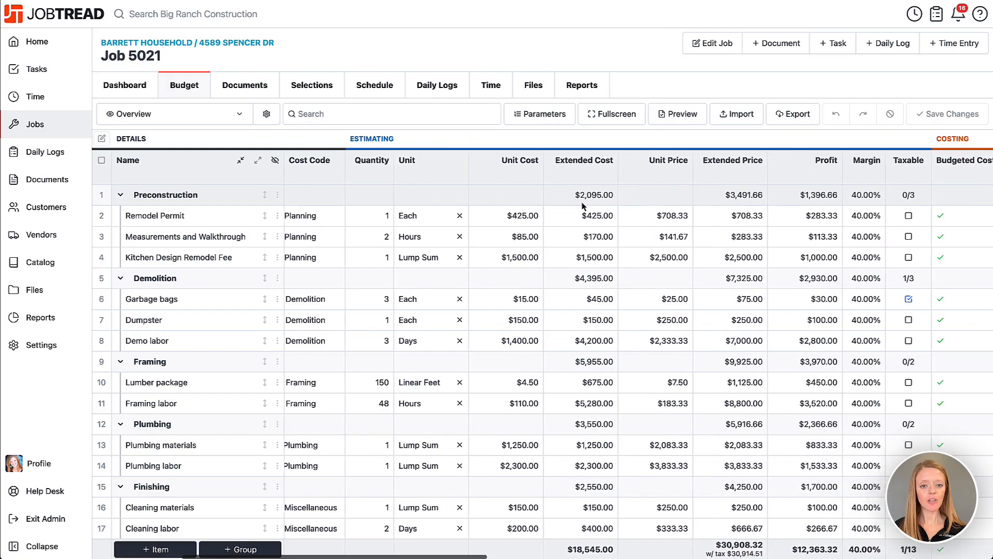
{"action": "scroll", "coordinate": [582, 206], "scroll_direction": "right", "scroll_amount": 8}
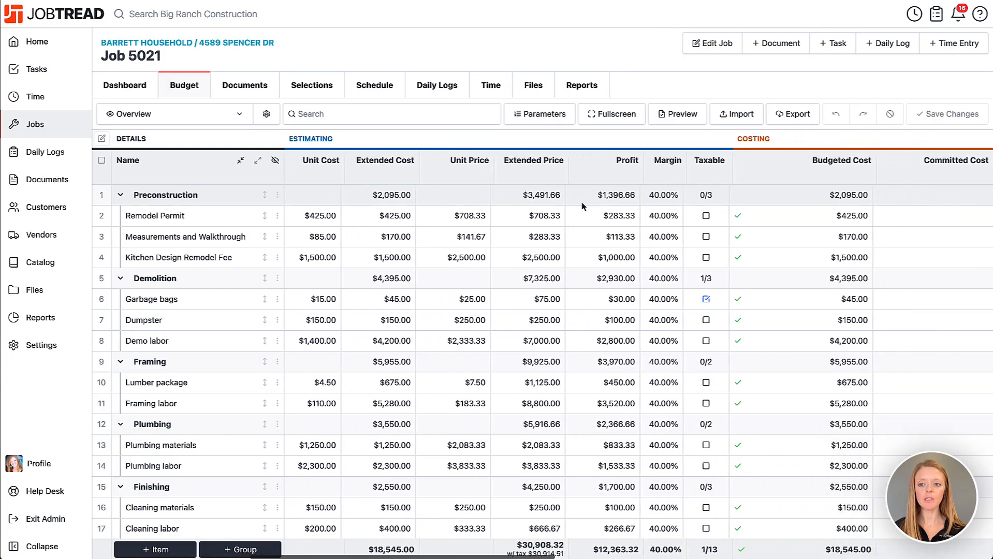
{"action": "scroll", "coordinate": [582, 206], "scroll_direction": "right", "scroll_amount": 4}
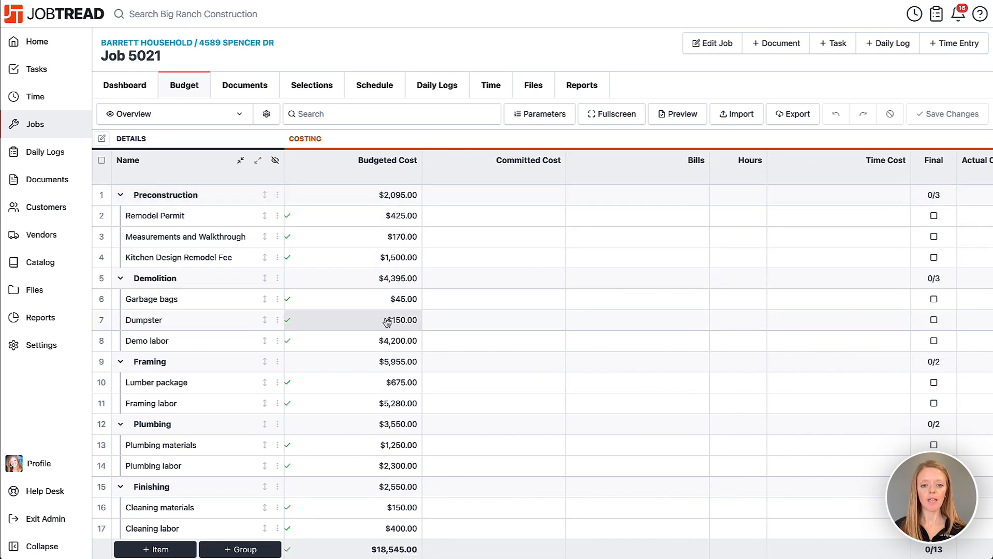
{"action": "scroll", "coordinate": [387, 322], "scroll_direction": "left", "scroll_amount": 1}
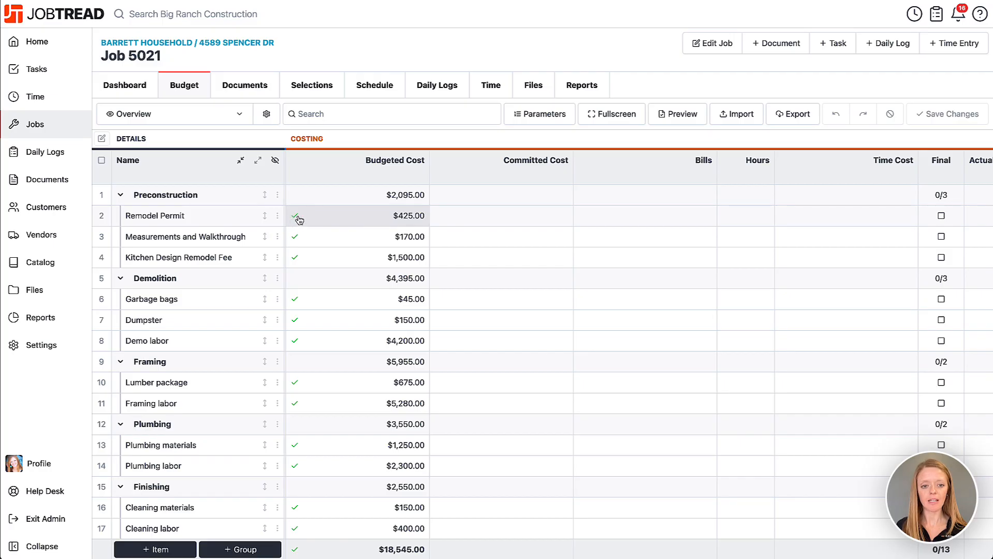
{"action": "left_click", "coordinate": [365, 217]}
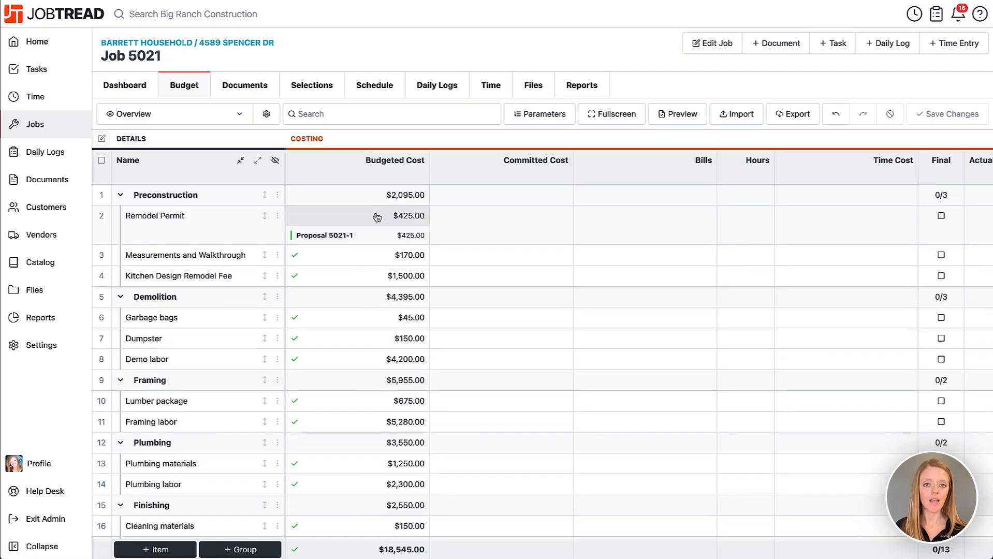
{"action": "left_click", "coordinate": [377, 217]}
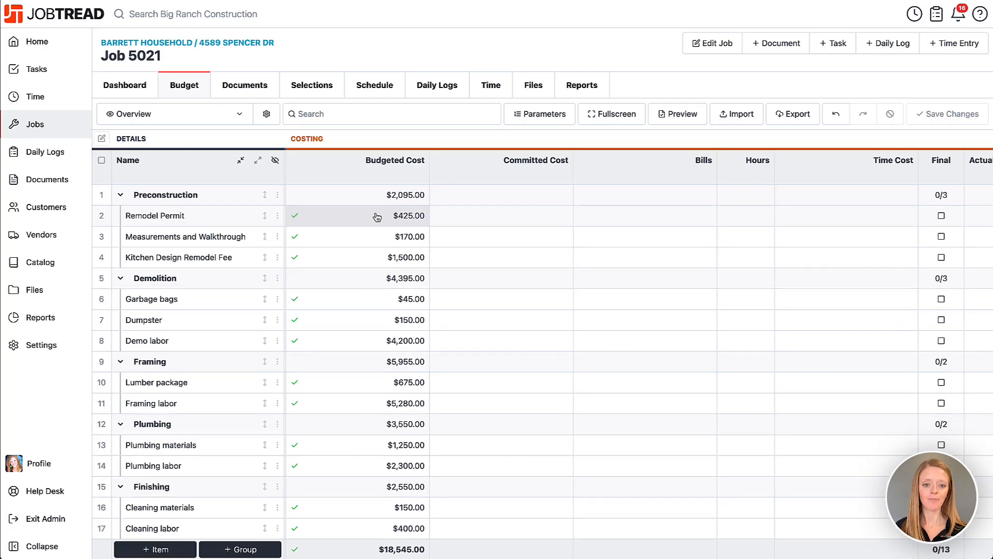